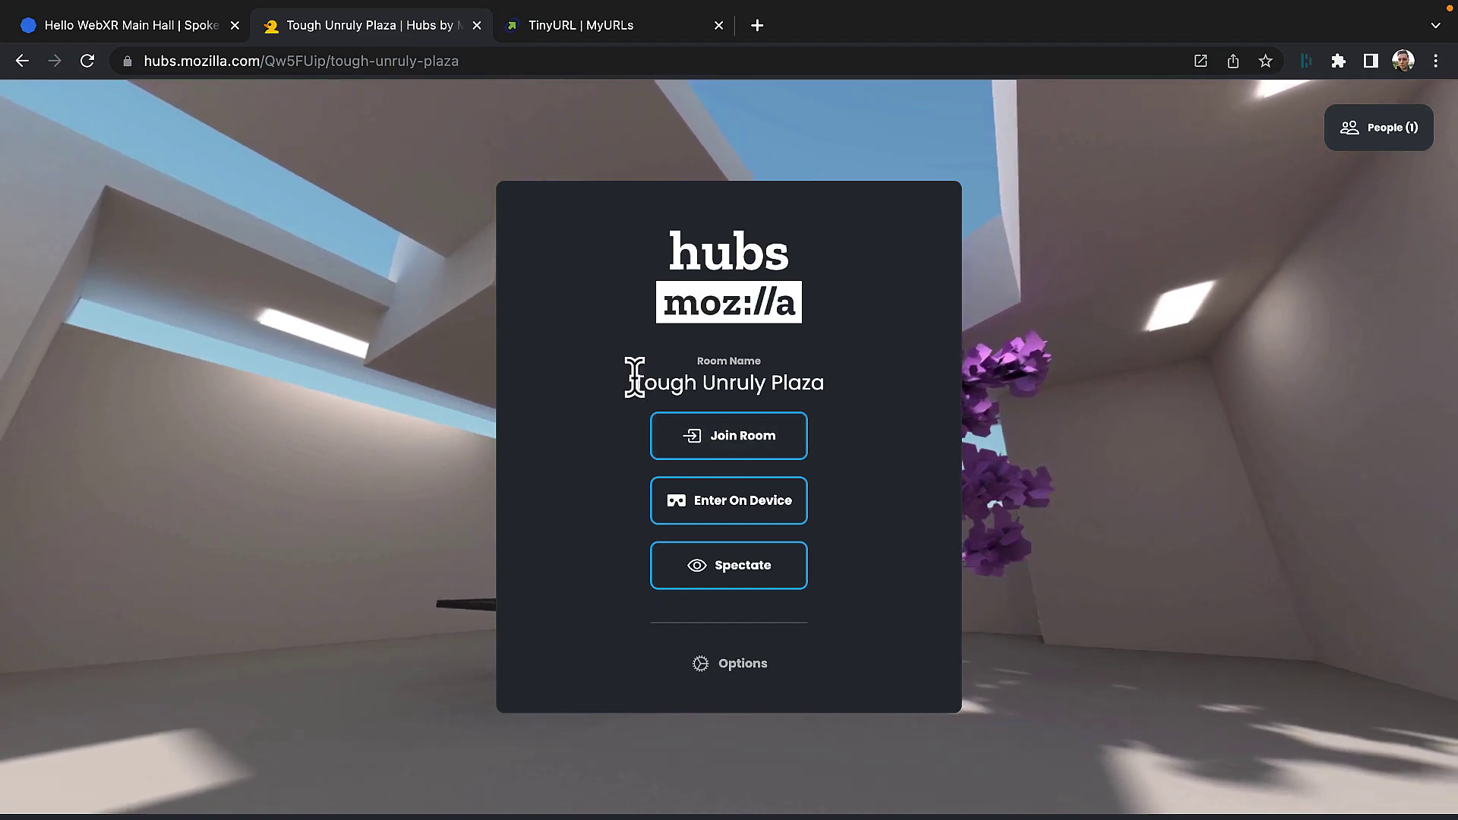
# Show the Enter on Device code and select the hubs.mozilla.com address.
pyautogui.moveTo(634, 376); pyautogui.dragTo(821, 381)
pyautogui.click(823, 382)
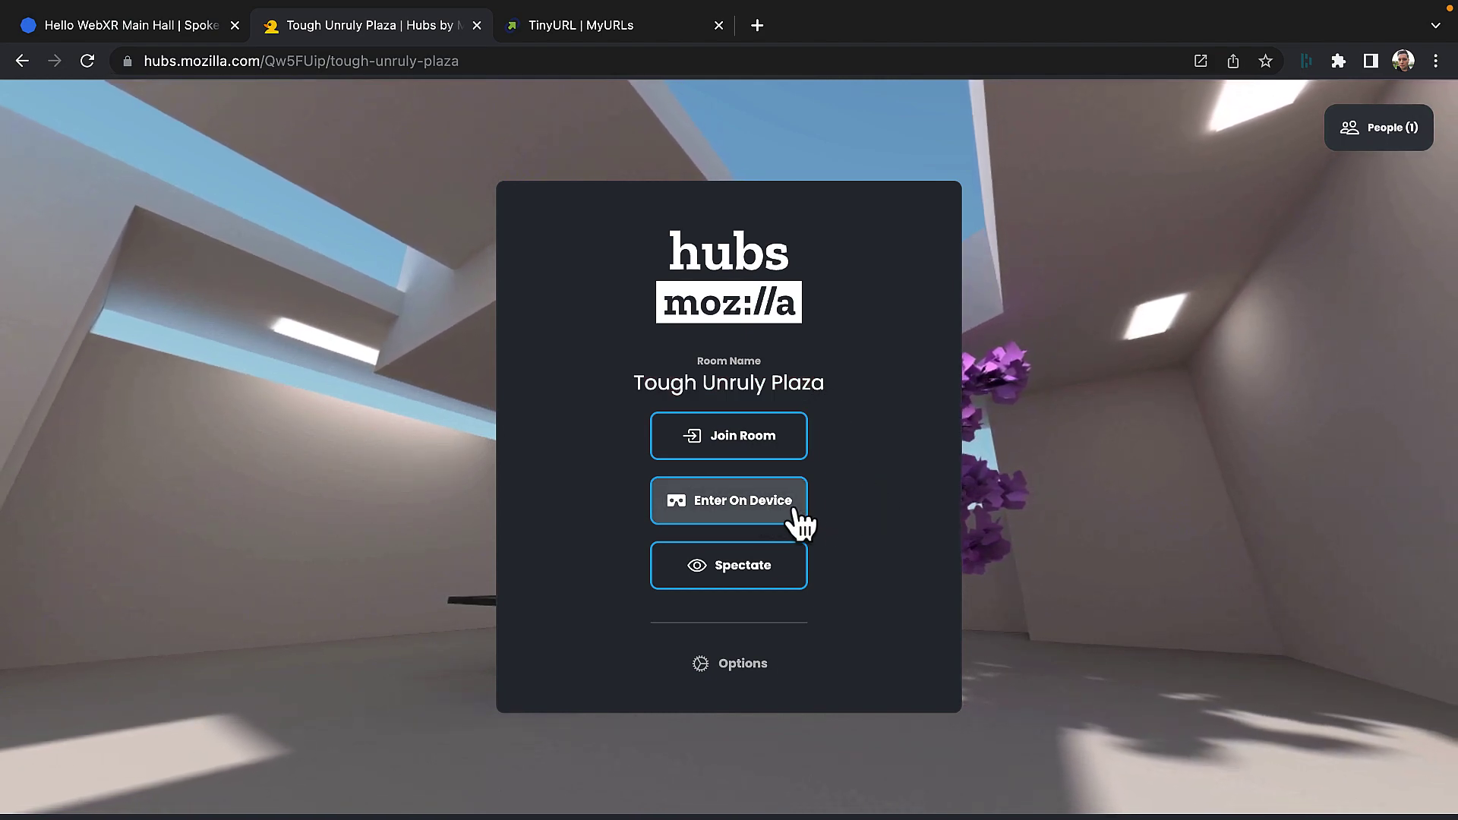
pyautogui.click(710, 513)
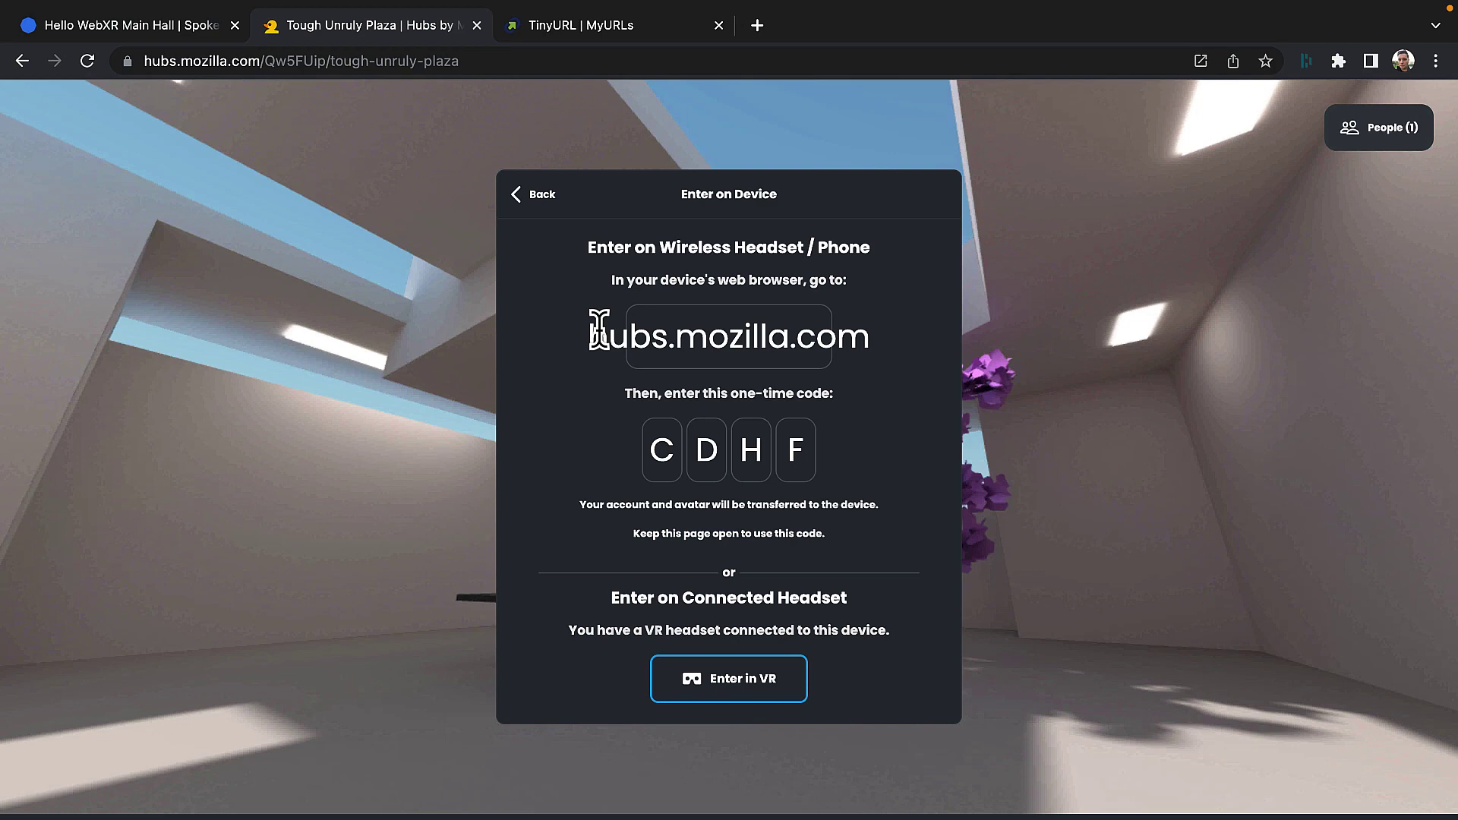
pyautogui.tripleClick(848, 339)
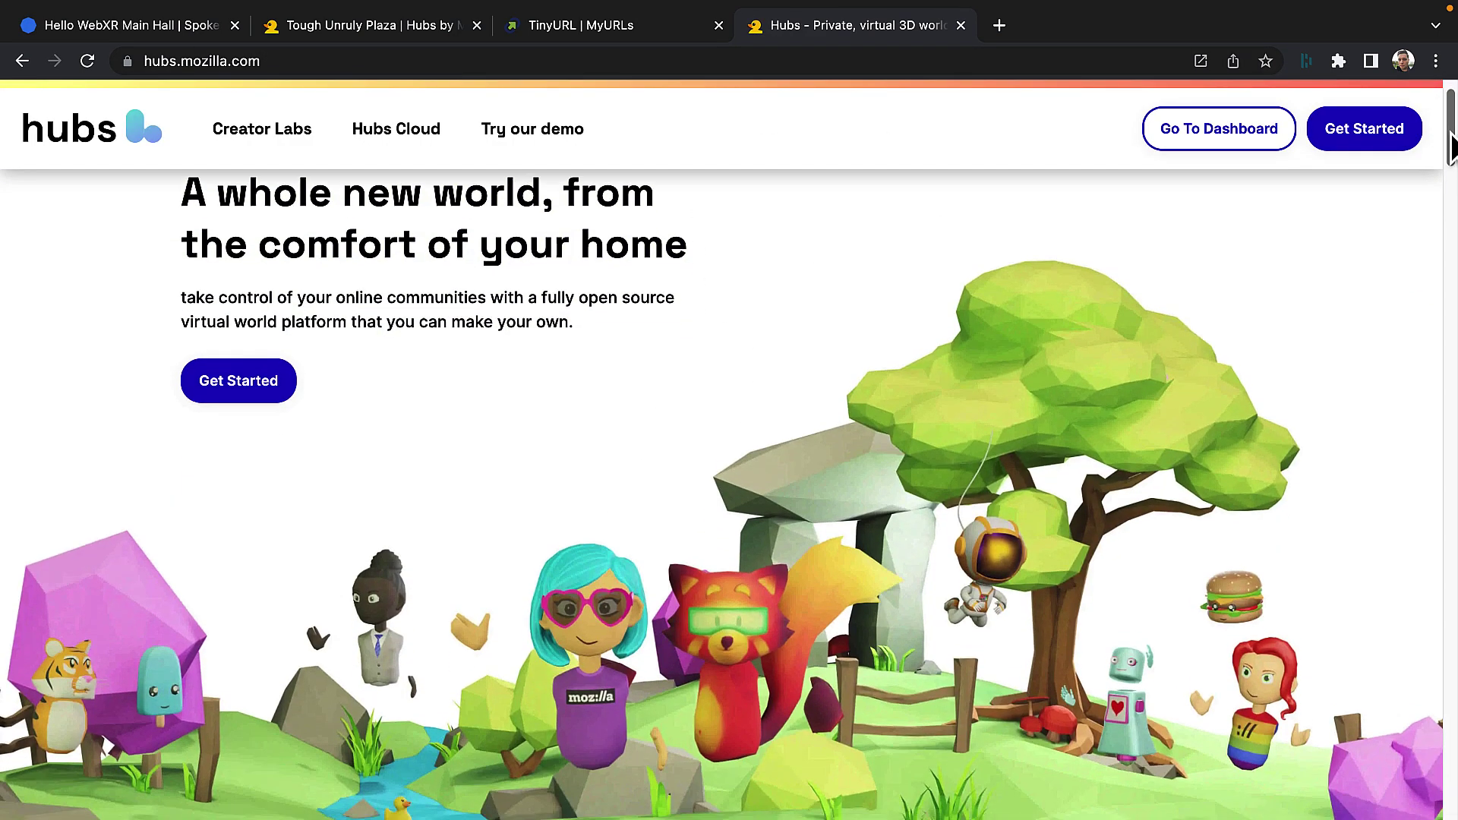
pyautogui.moveTo(1450, 137); pyautogui.dragTo(1450, 565)
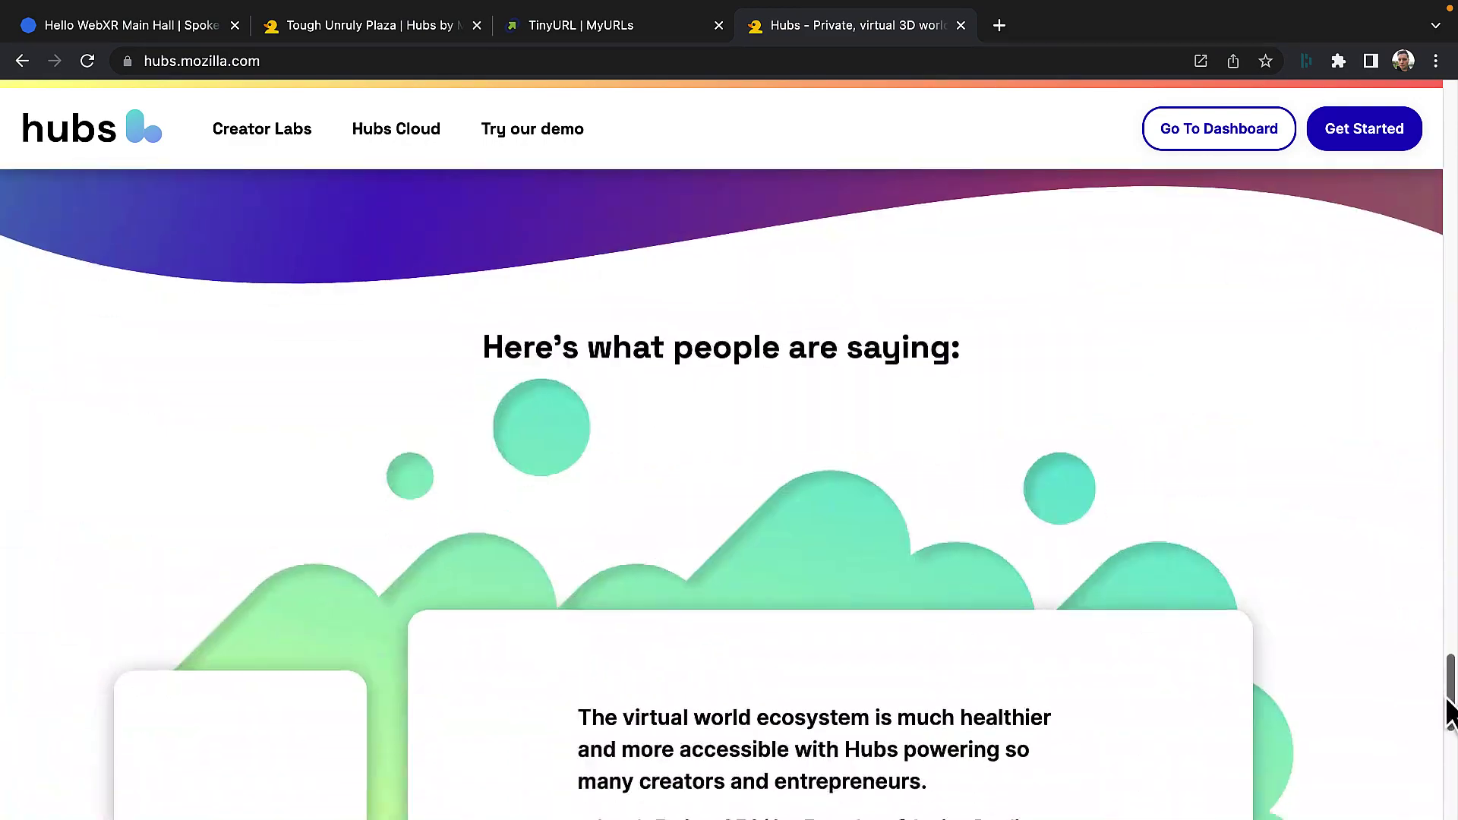
pyautogui.moveTo(1450, 564); pyautogui.dragTo(1450, 804)
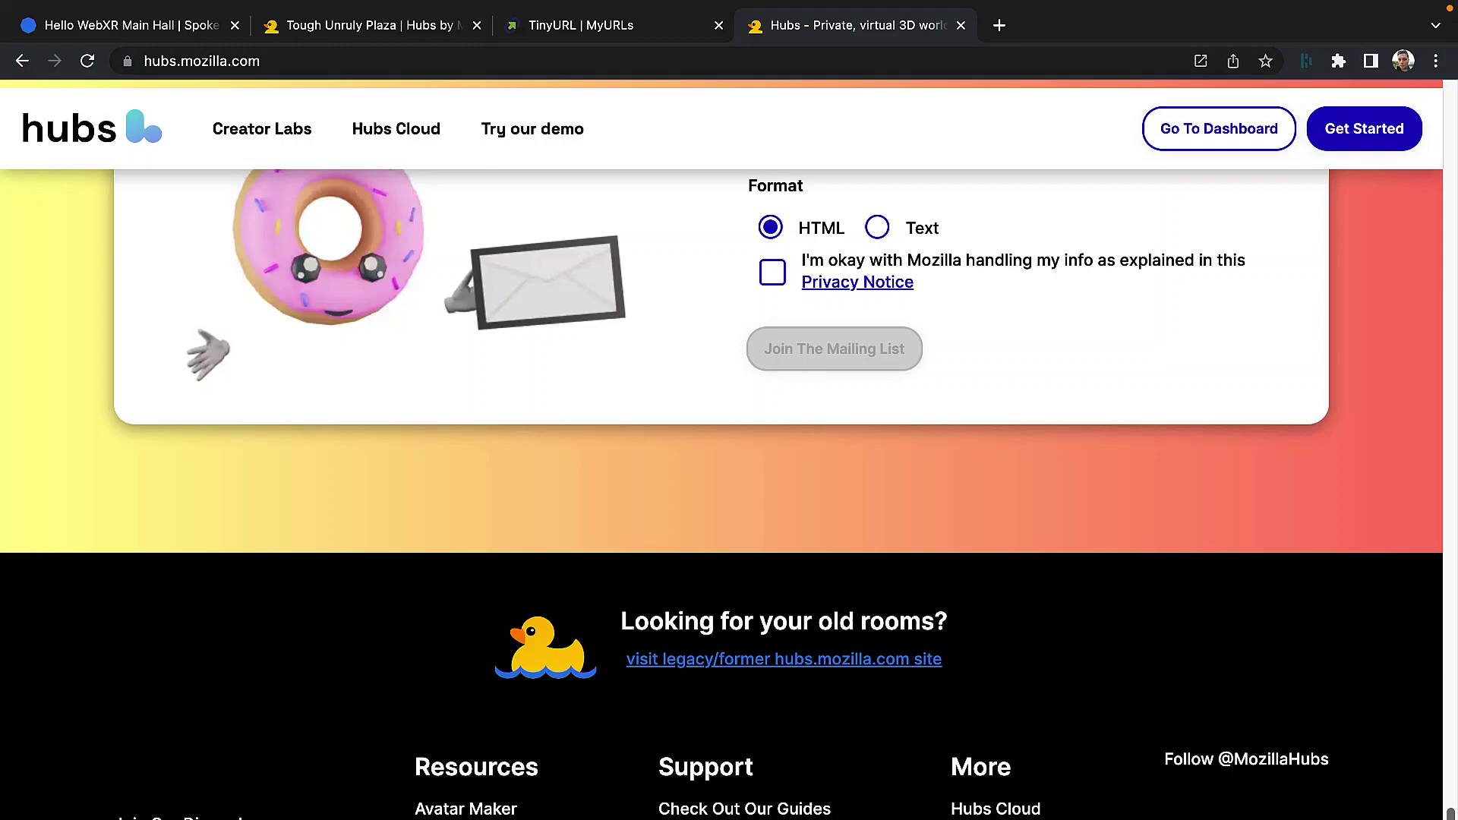
pyautogui.scroll(20, 761, 251)
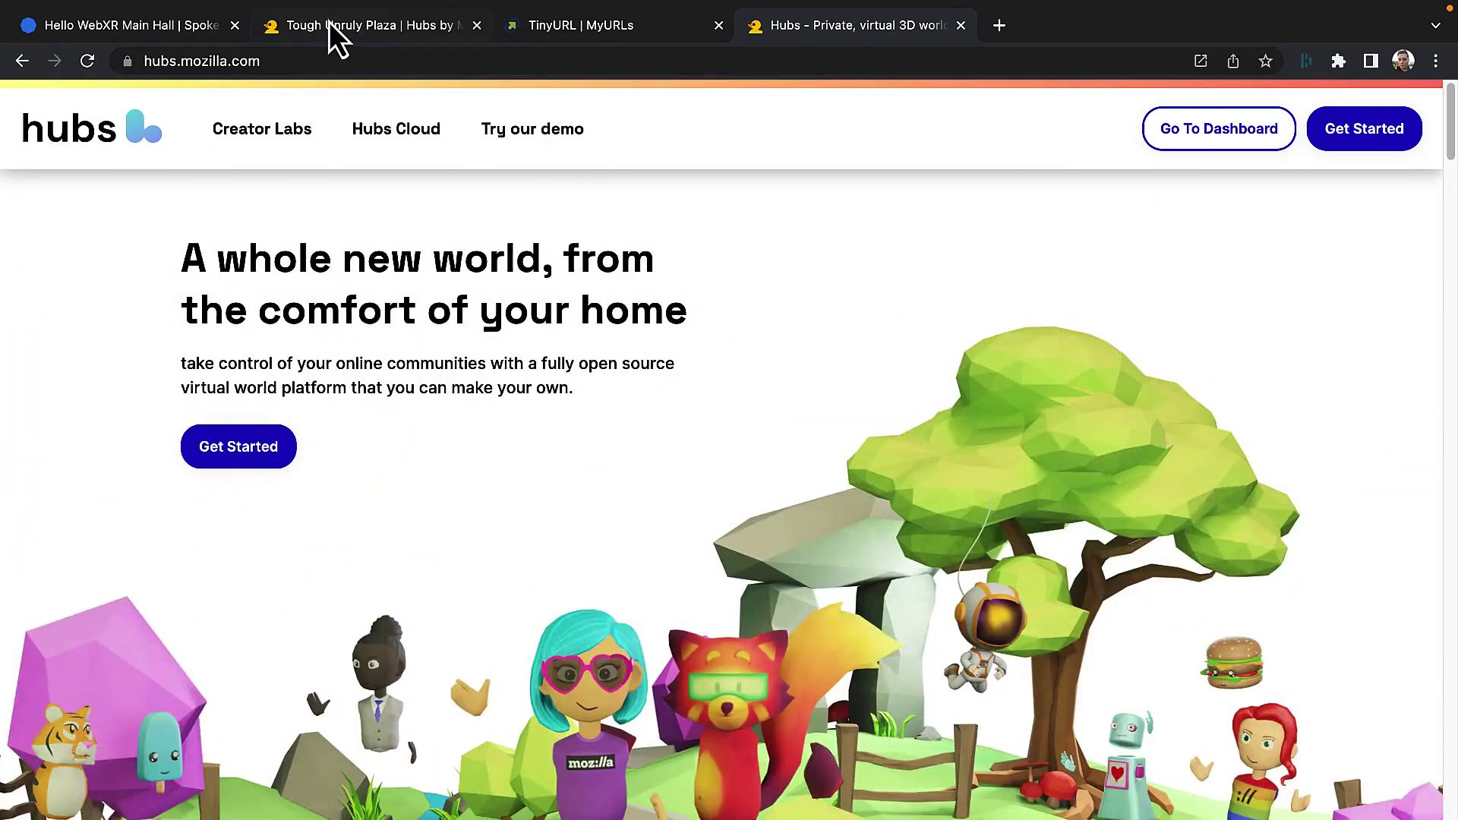
# Back in the Tough Unruly Plaza tab, join the room, accepting avatar and audio setup.
pyautogui.click(330, 22)
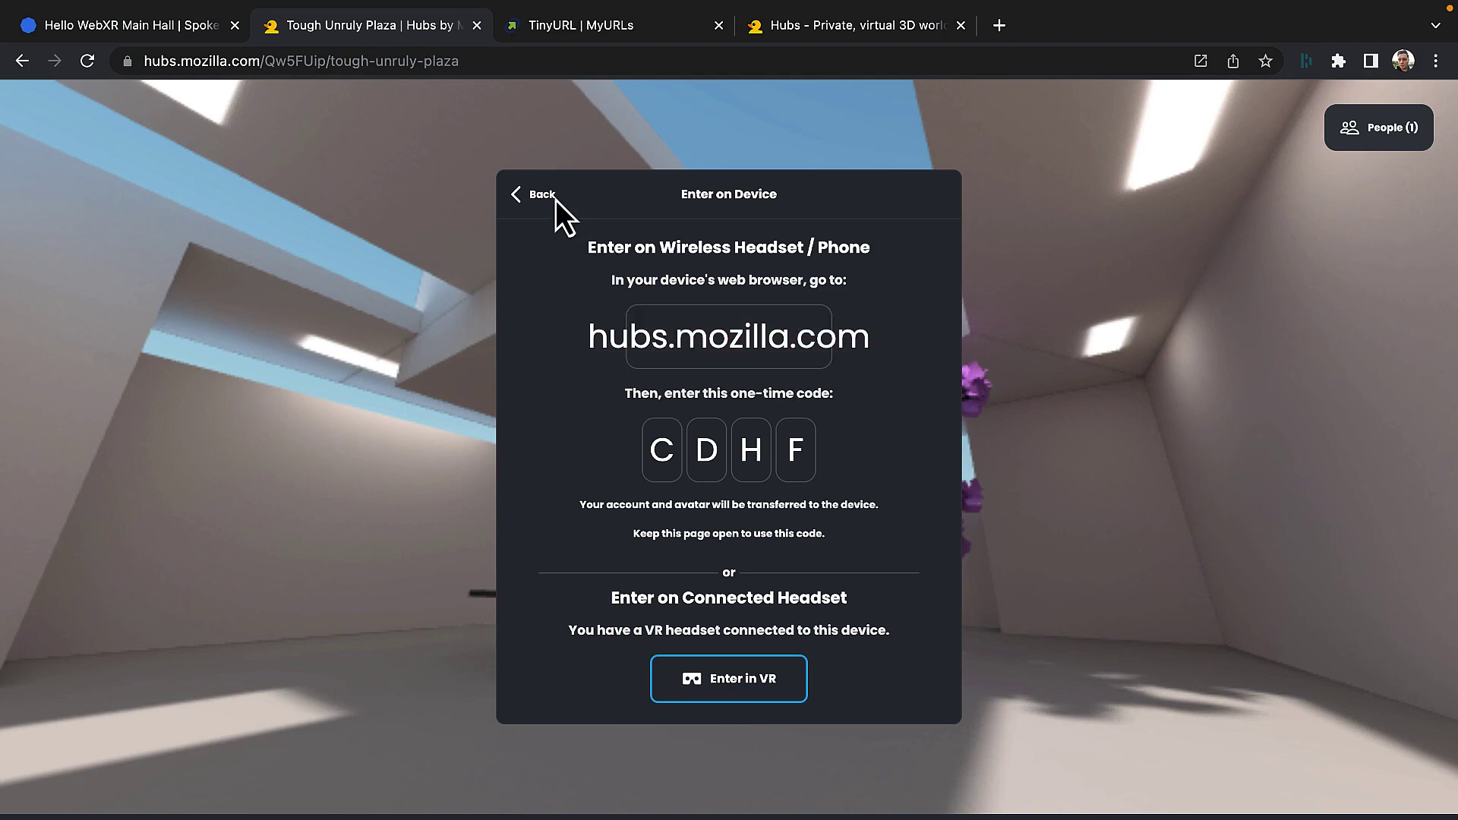
pyautogui.click(536, 196)
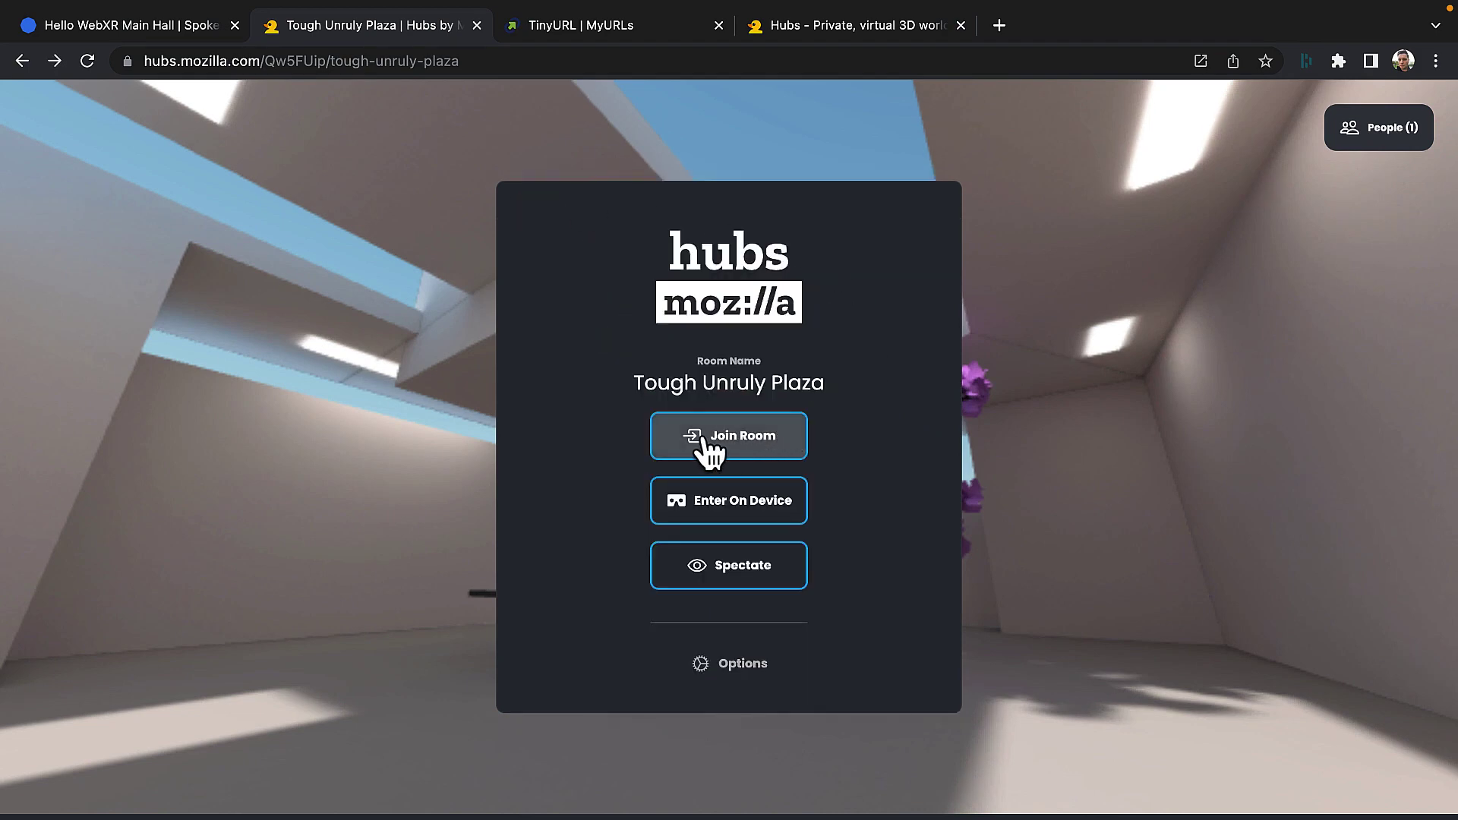
pyautogui.click(749, 448)
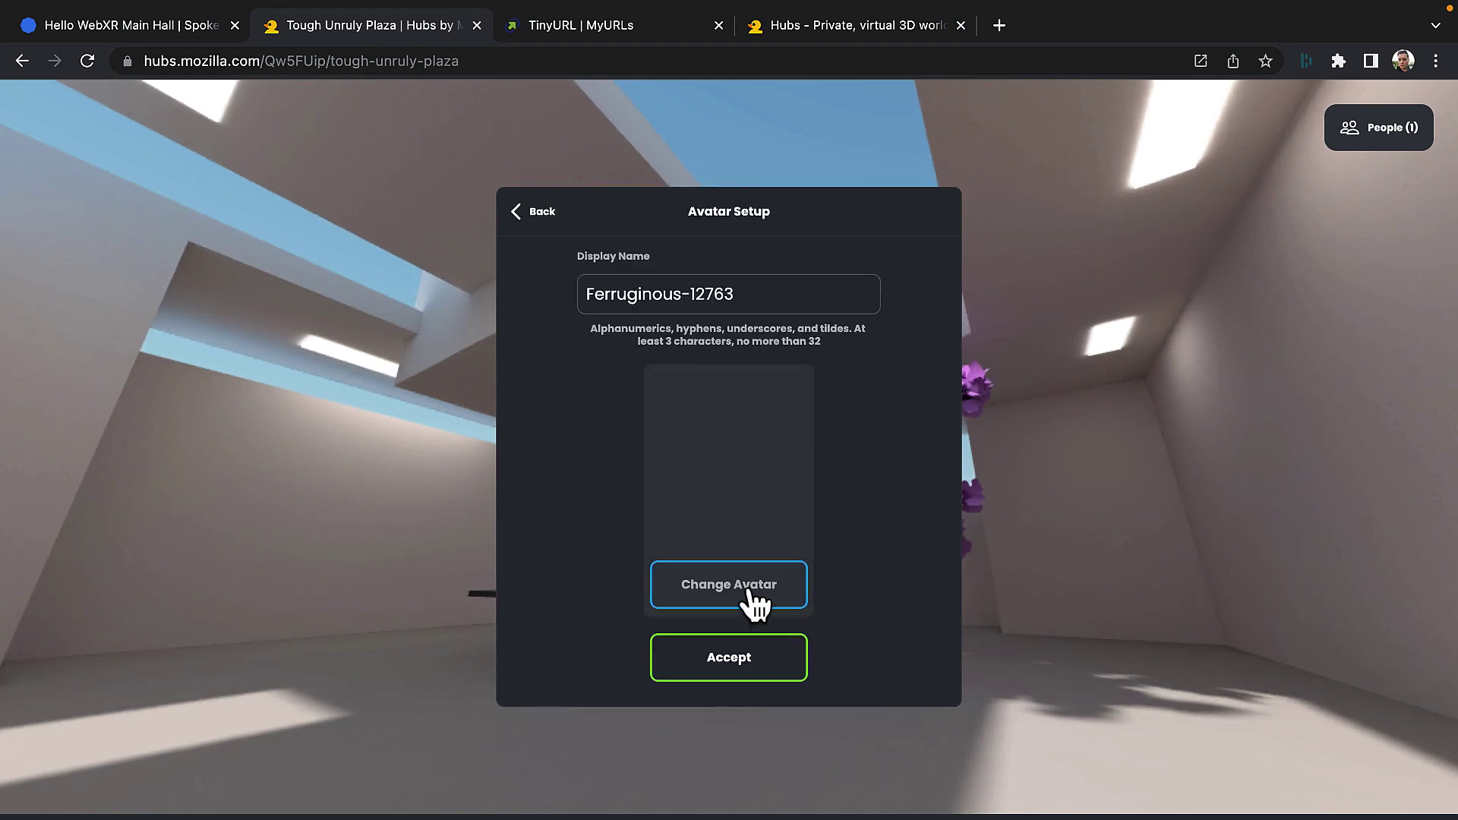
pyautogui.click(741, 661)
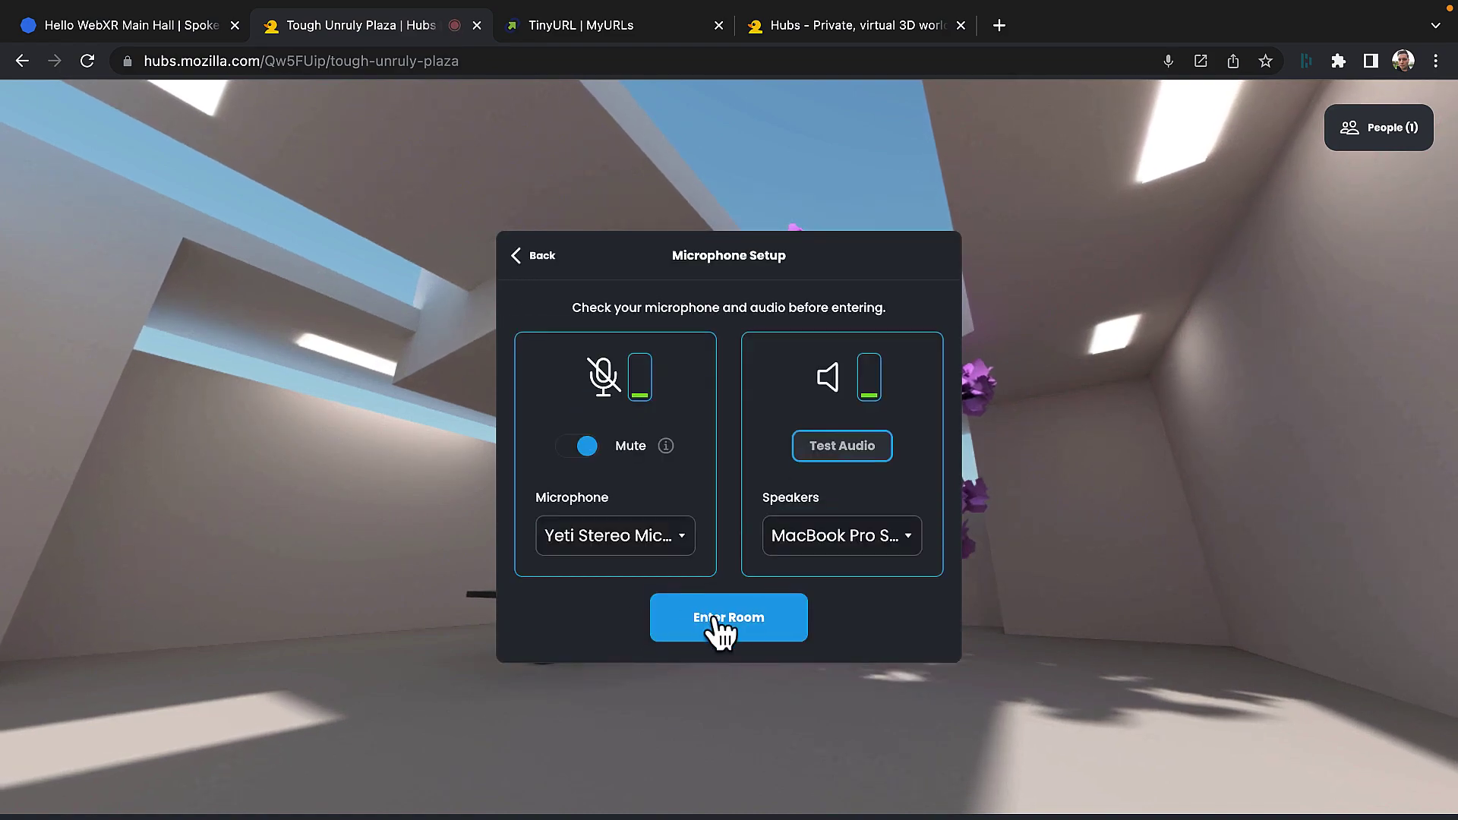
pyautogui.click(742, 629)
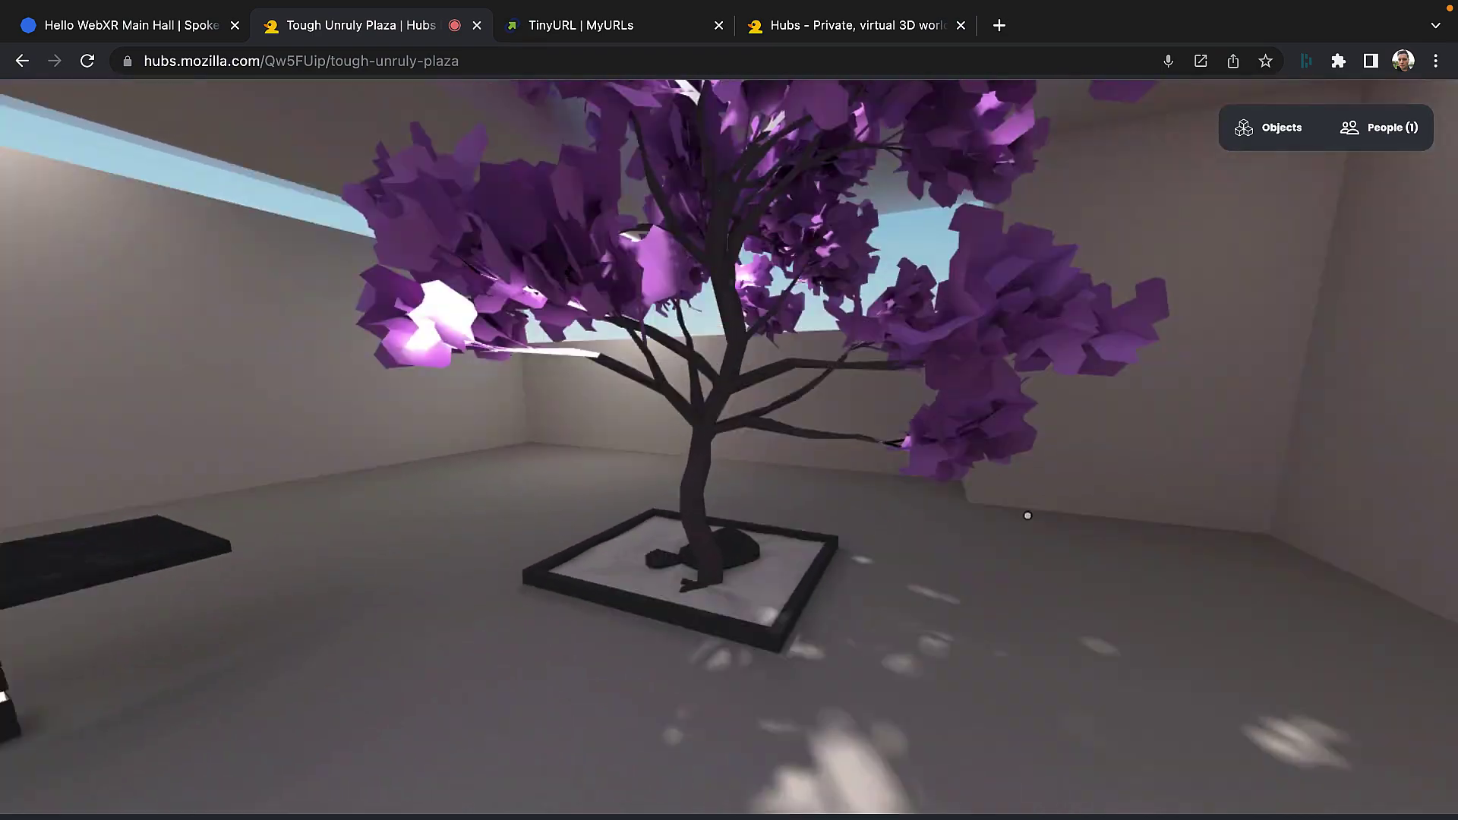
pyautogui.moveTo(1027, 515)
pyautogui.mouseDown()
pyautogui.moveTo(798, 482)
pyautogui.moveTo(941, 483)
pyautogui.moveTo(815, 479)
pyautogui.moveTo(464, 81)
pyautogui.mouseUp()
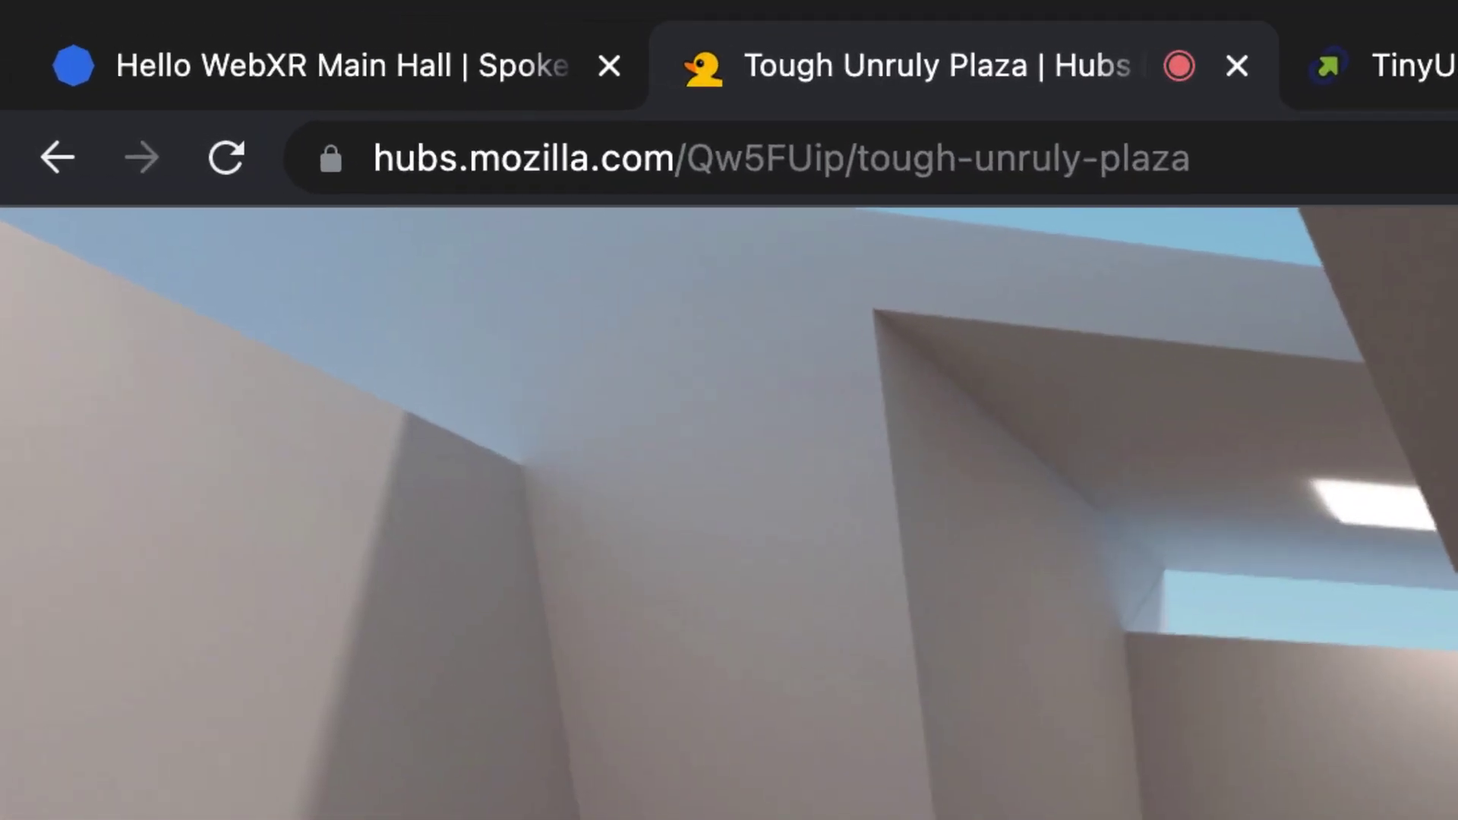
pyautogui.click(393, 160)
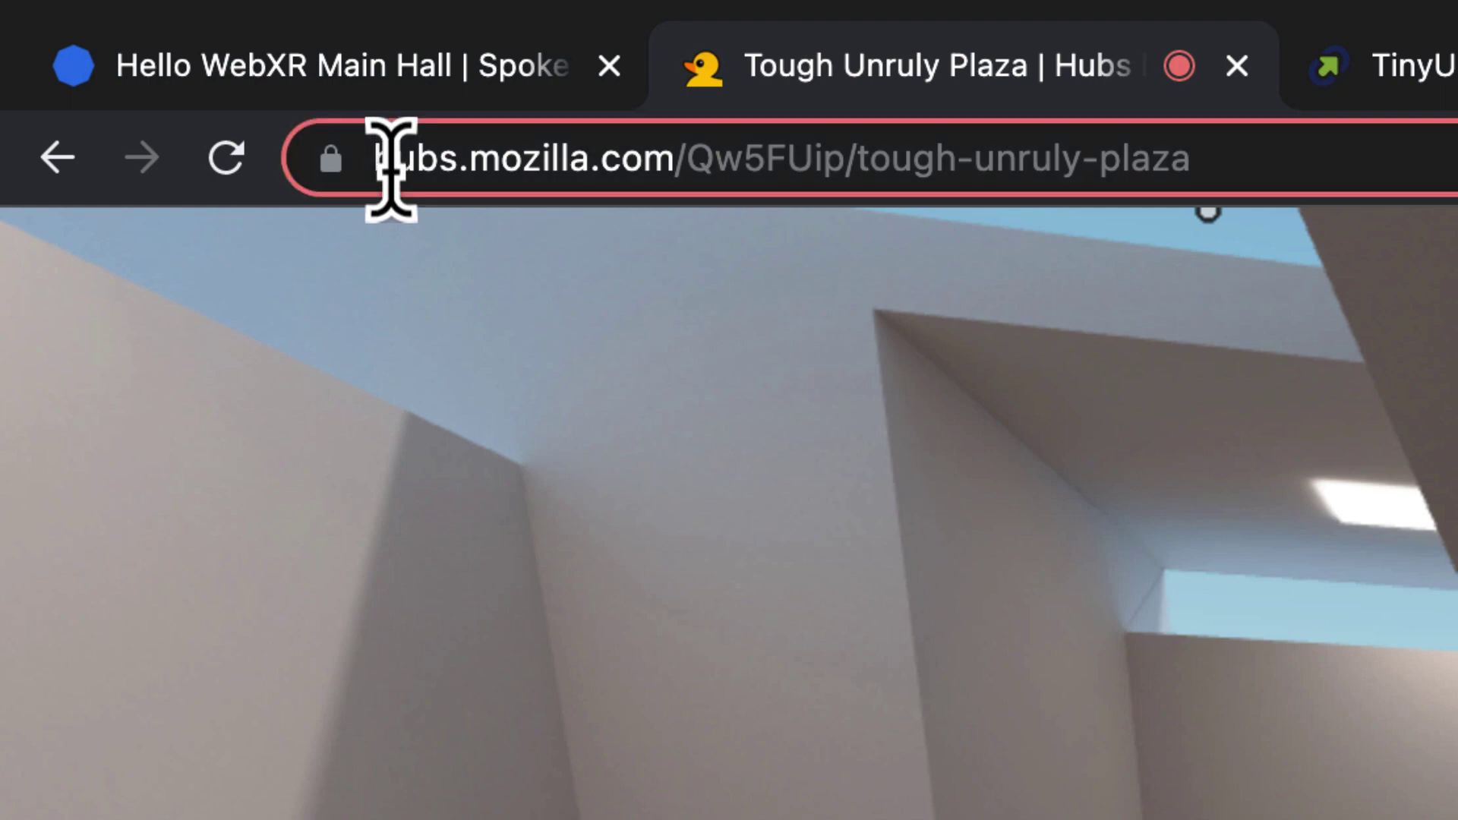
pyautogui.click(798, 172)
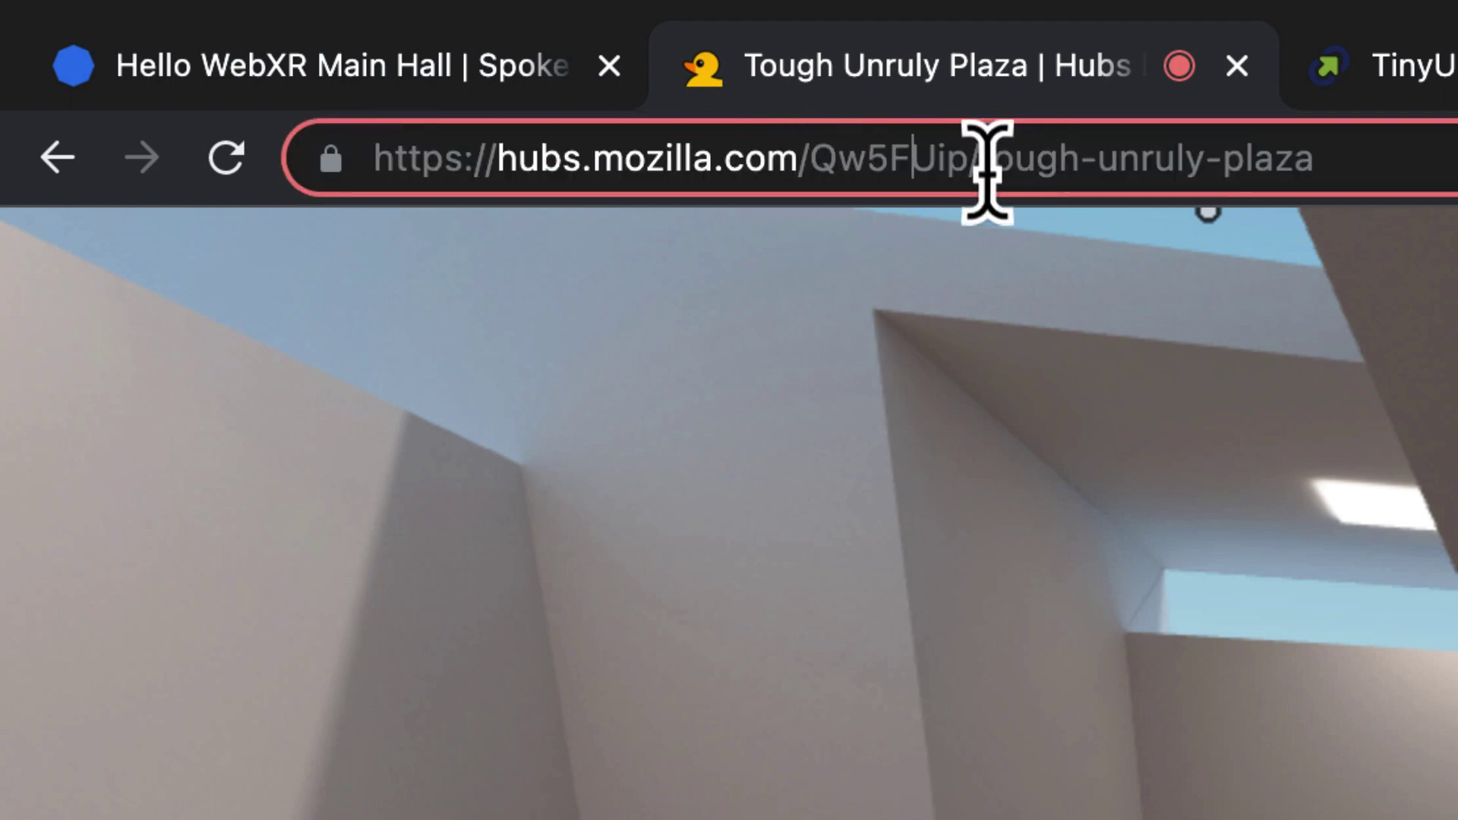
pyautogui.moveTo(966, 160); pyautogui.dragTo(315, 158)
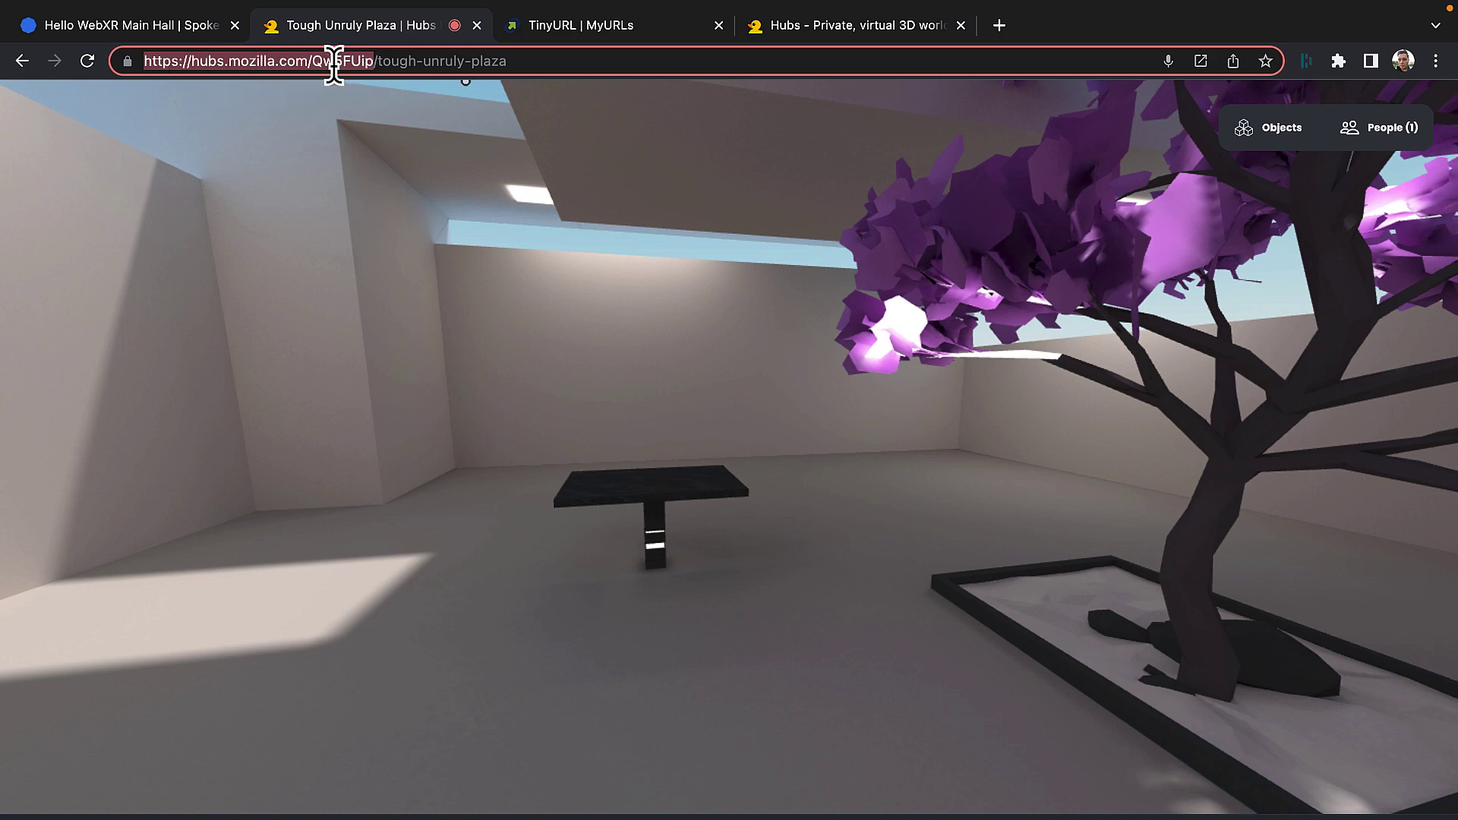
# Copy the selected room link and switch to the TinyURL tab.
pyautogui.rightClick(330, 66)
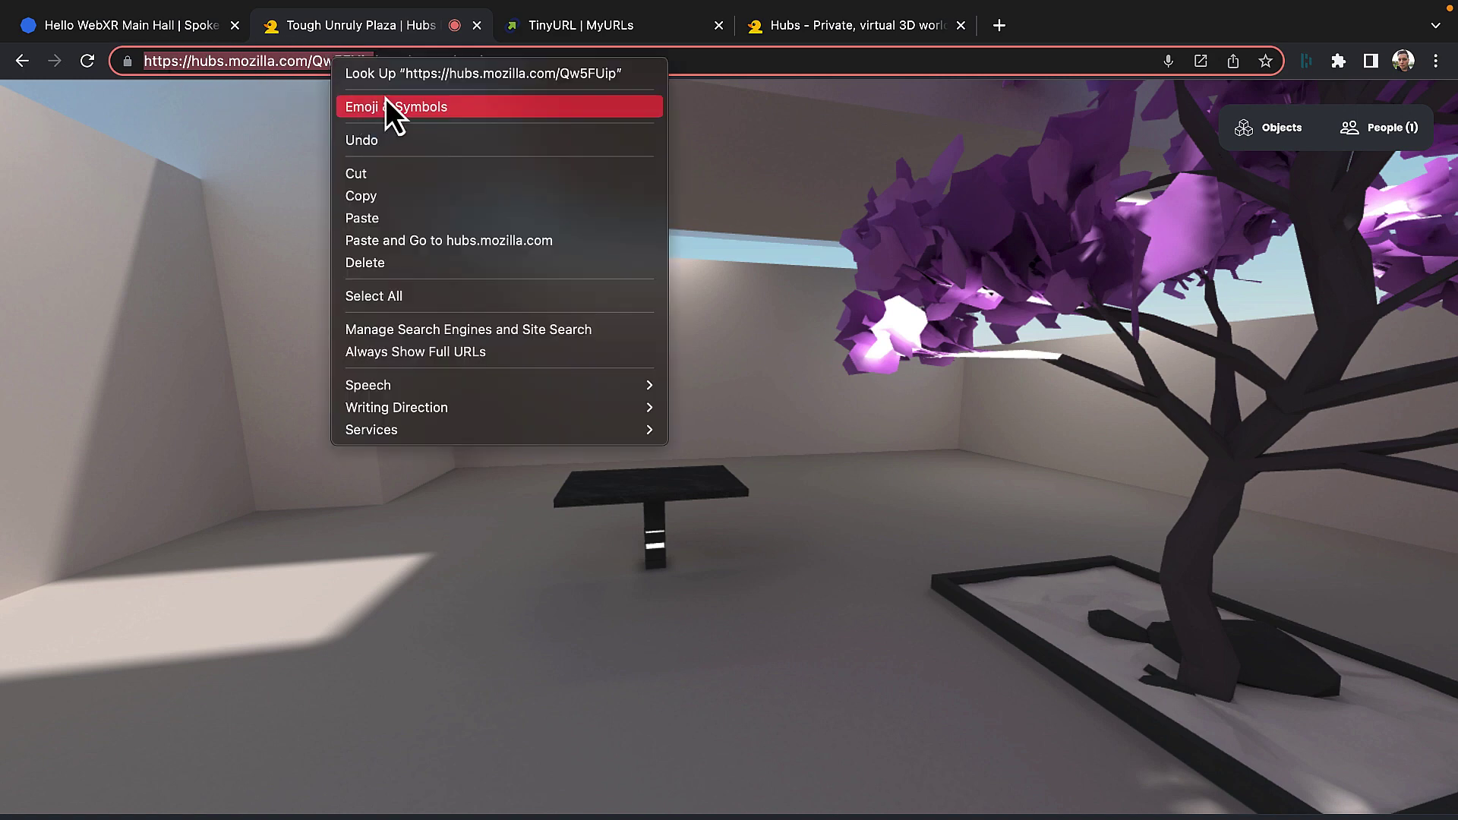
pyautogui.click(368, 195)
pyautogui.hotkey('ctrl', 'Tab')
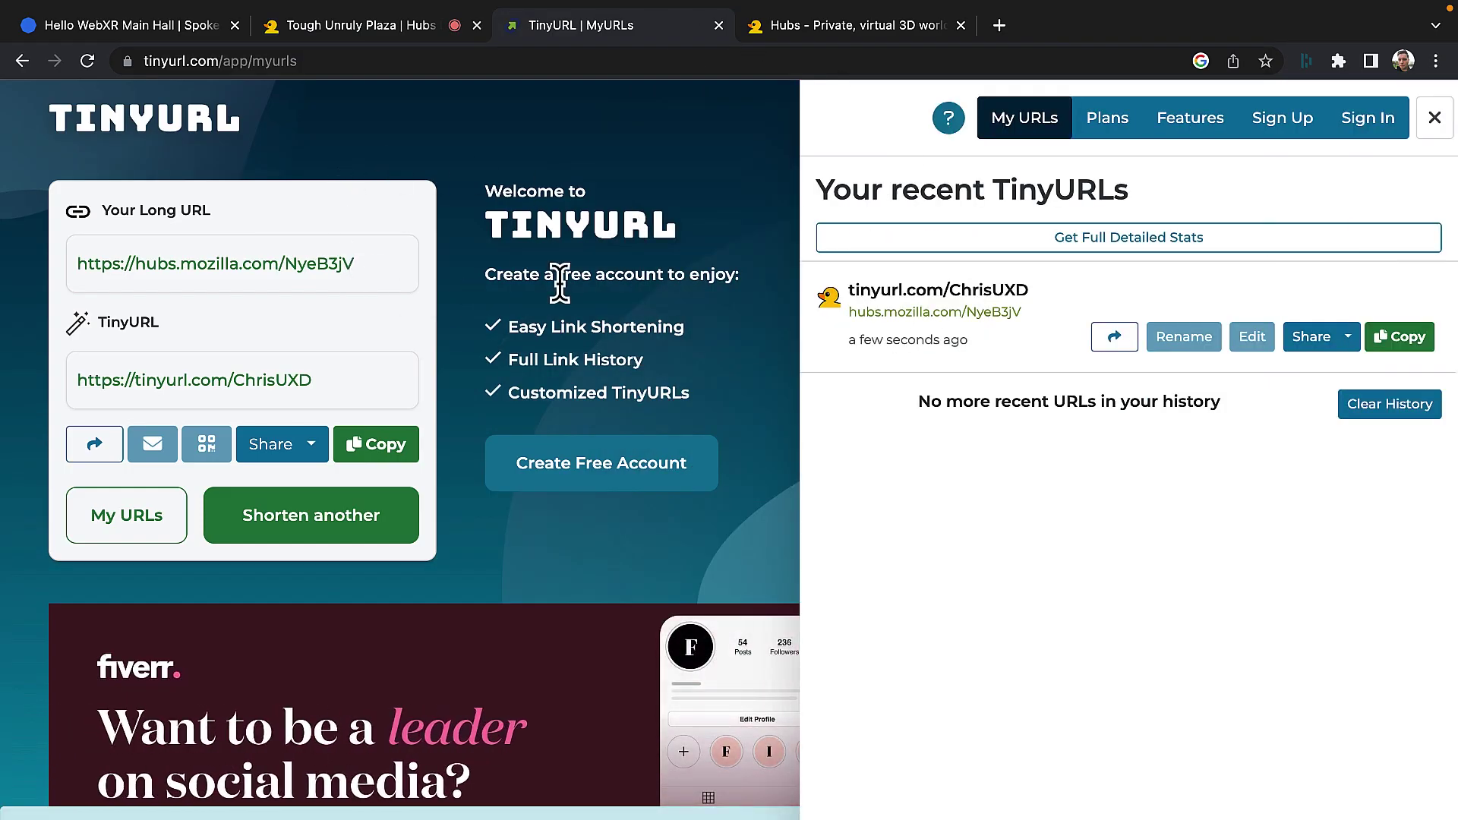
pyautogui.click(394, 269)
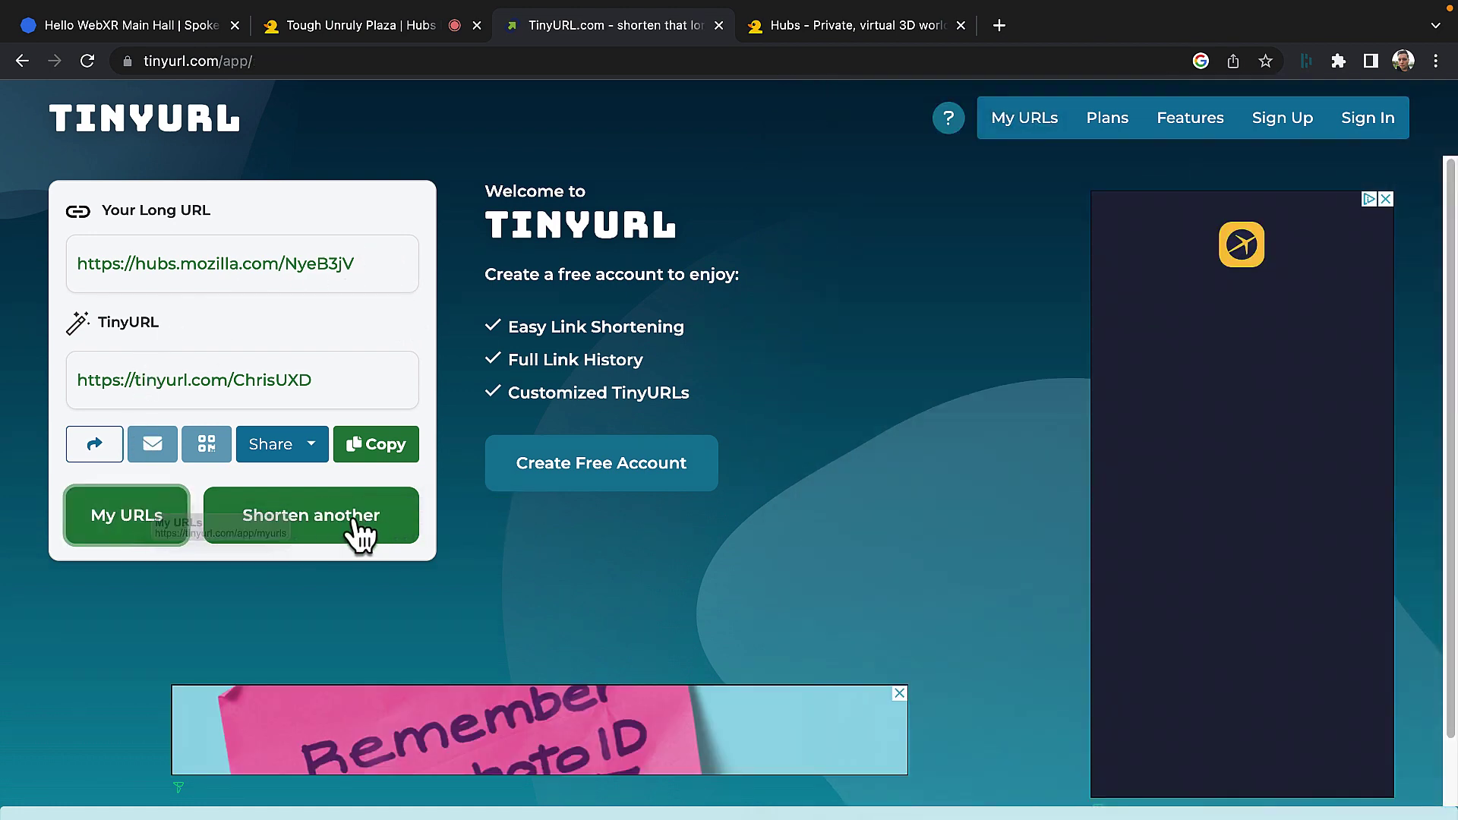
pyautogui.click(358, 527)
pyautogui.click(233, 278)
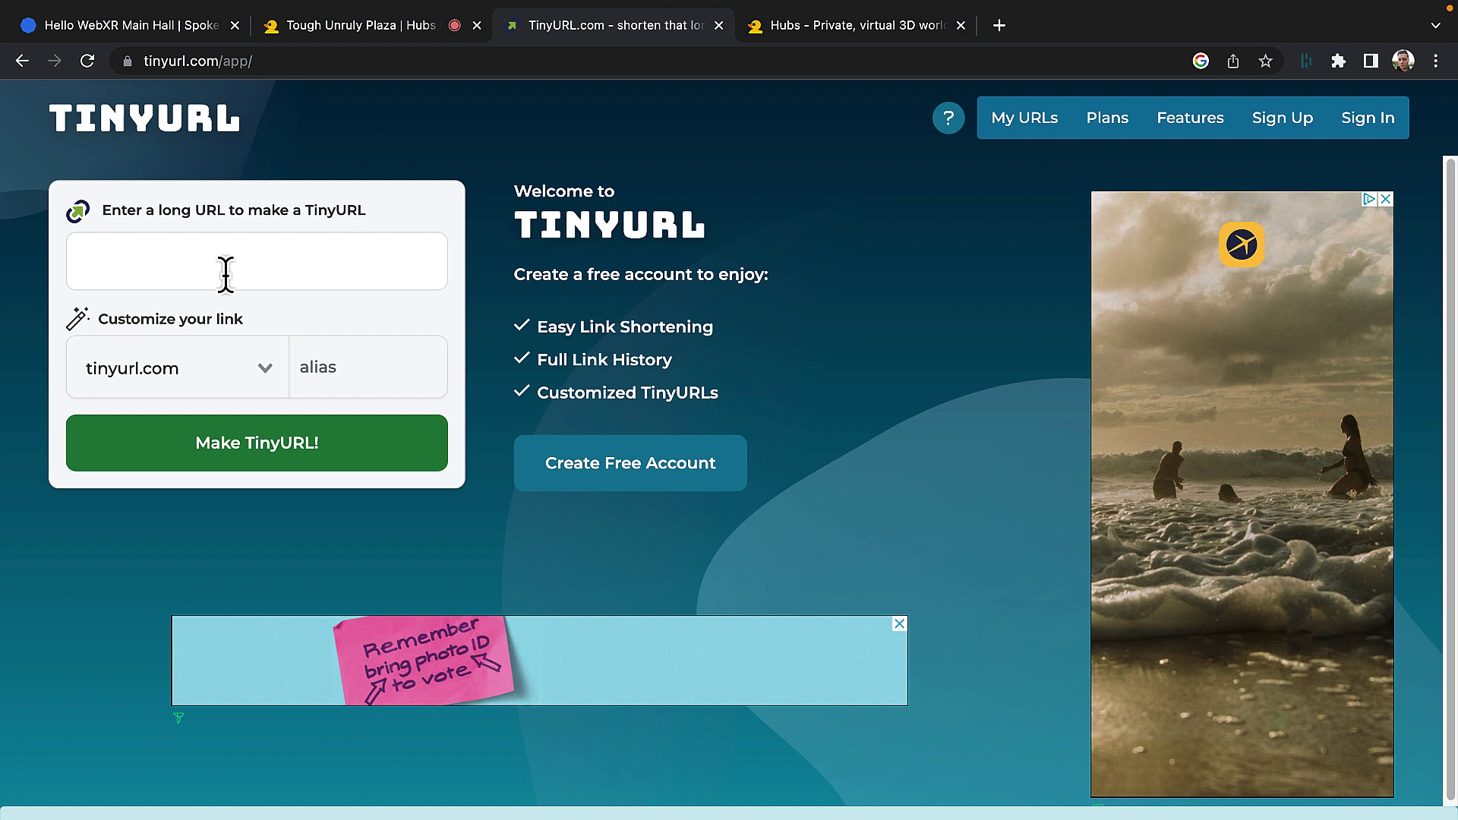
pyautogui.hotkey('ctrl', 'v')
pyautogui.click(367, 367)
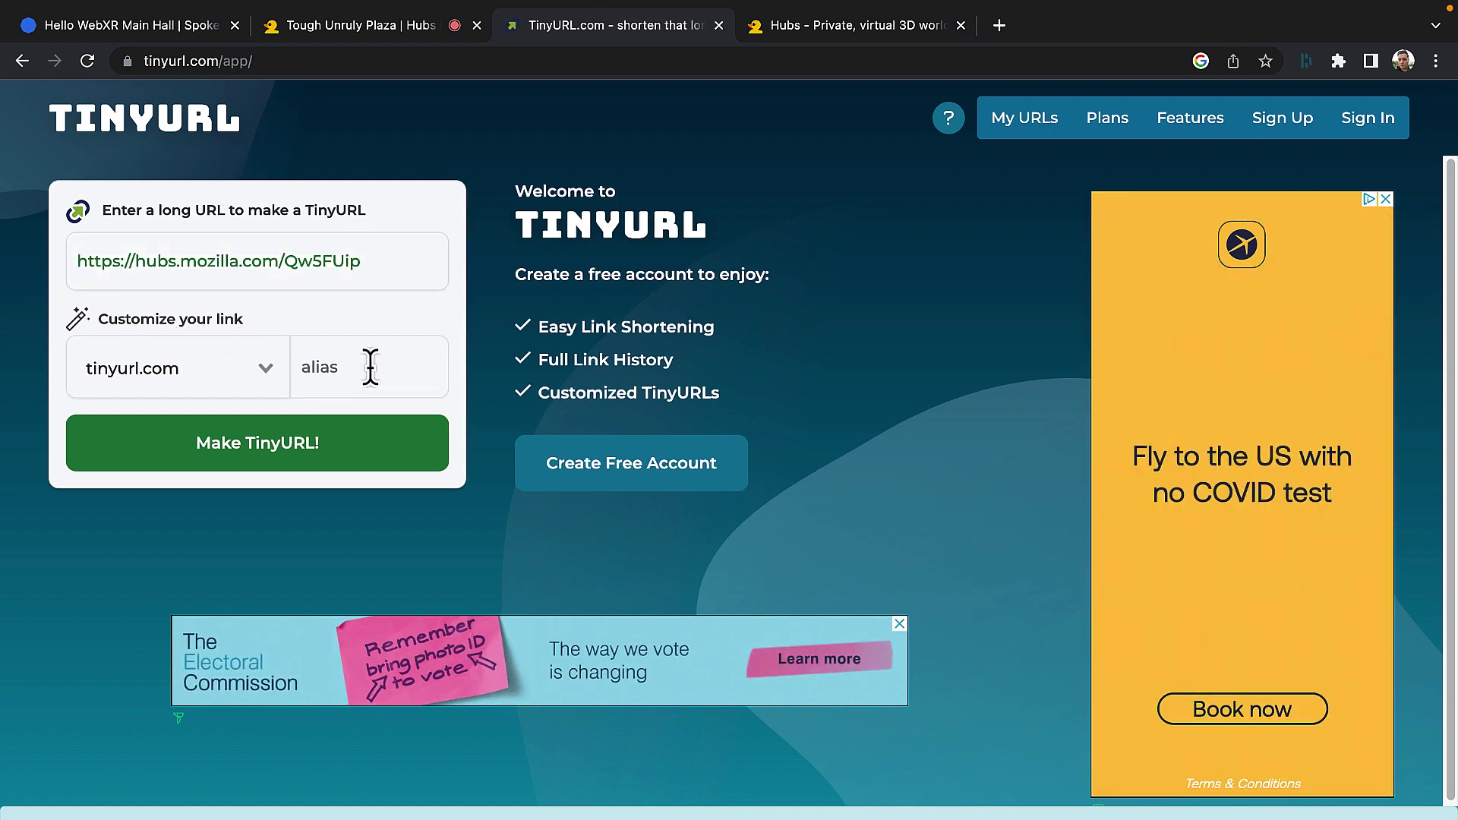
pyautogui.write('oUX')
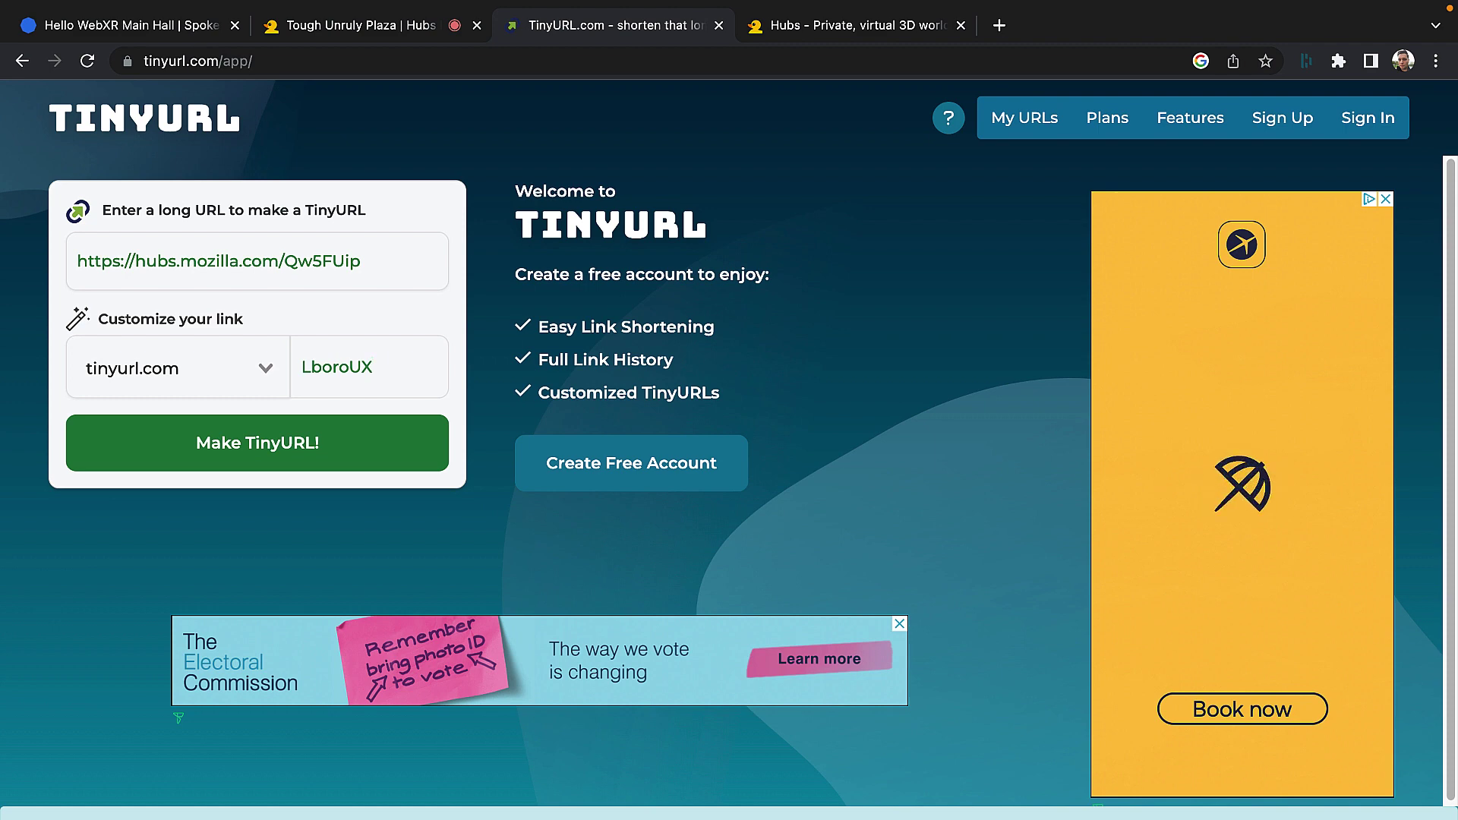
pyautogui.click(387, 443)
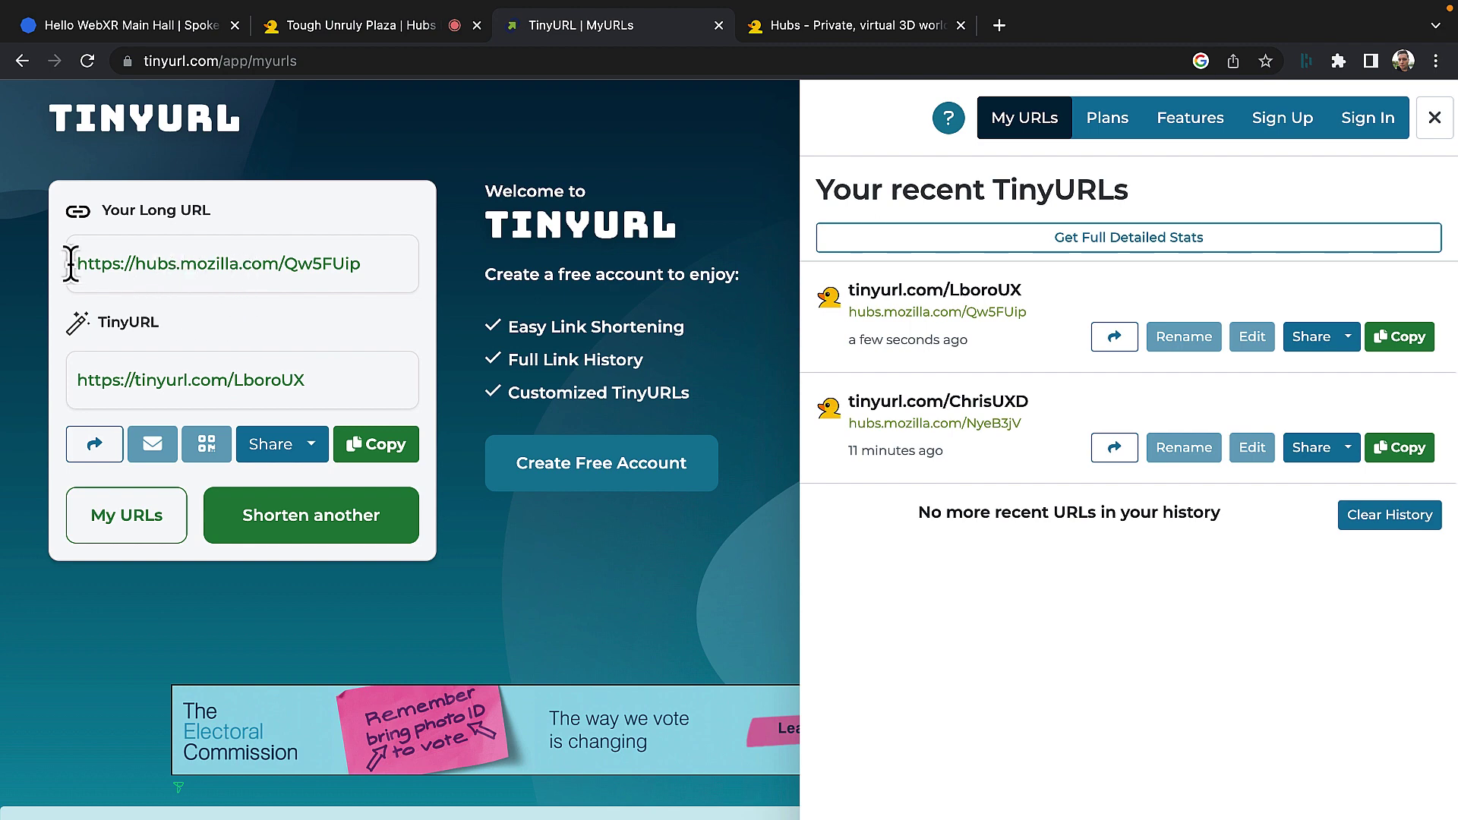
pyautogui.moveTo(71, 263); pyautogui.dragTo(281, 256)
pyautogui.click(385, 259)
pyautogui.moveTo(315, 383)
pyautogui.mouseDown()
pyautogui.moveTo(65, 380)
pyautogui.moveTo(293, 375)
pyautogui.moveTo(235, 380)
pyautogui.mouseUp()
pyautogui.click(276, 383)
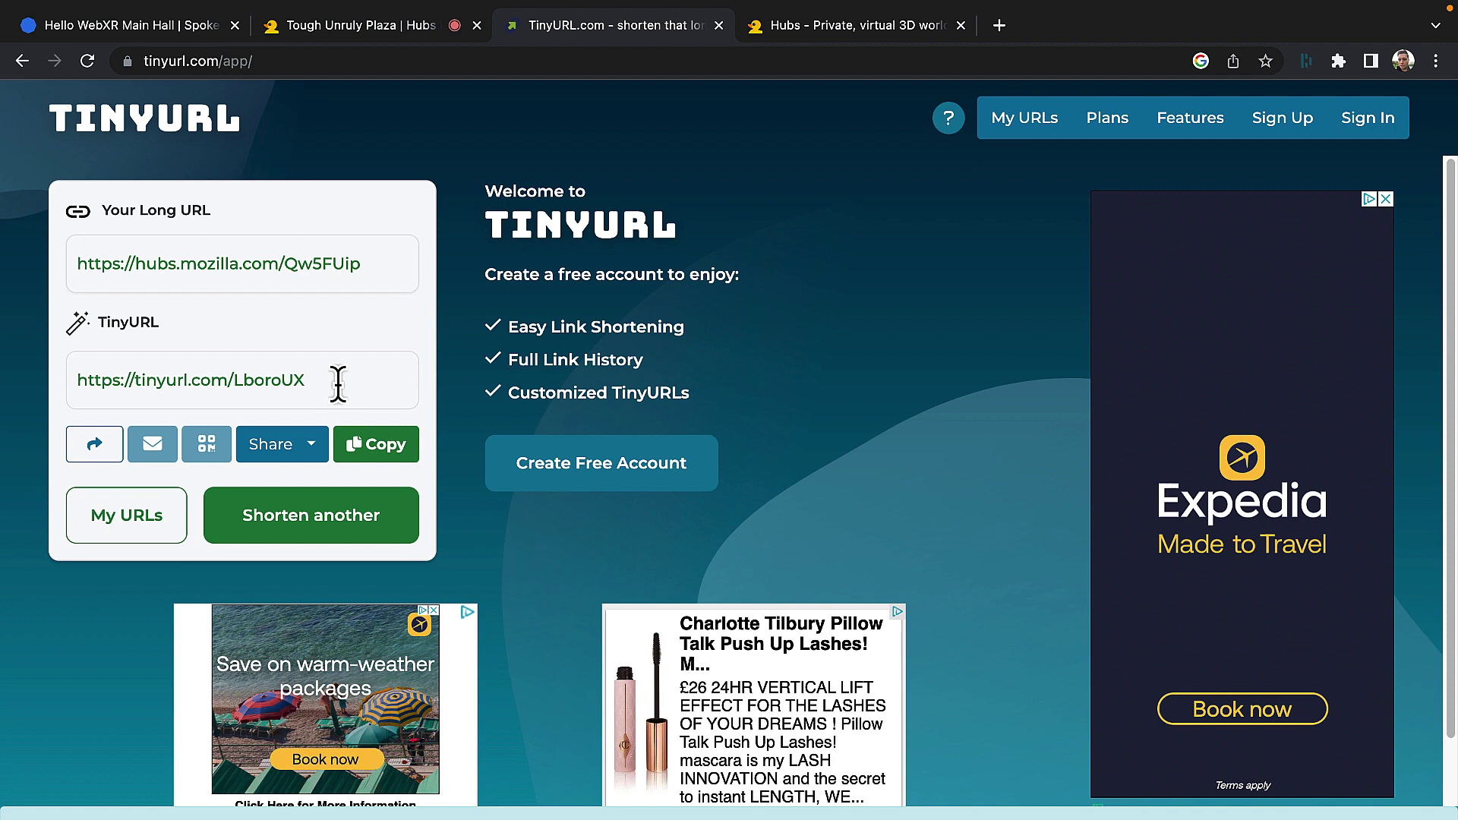
pyautogui.moveTo(293, 384); pyautogui.dragTo(122, 389)
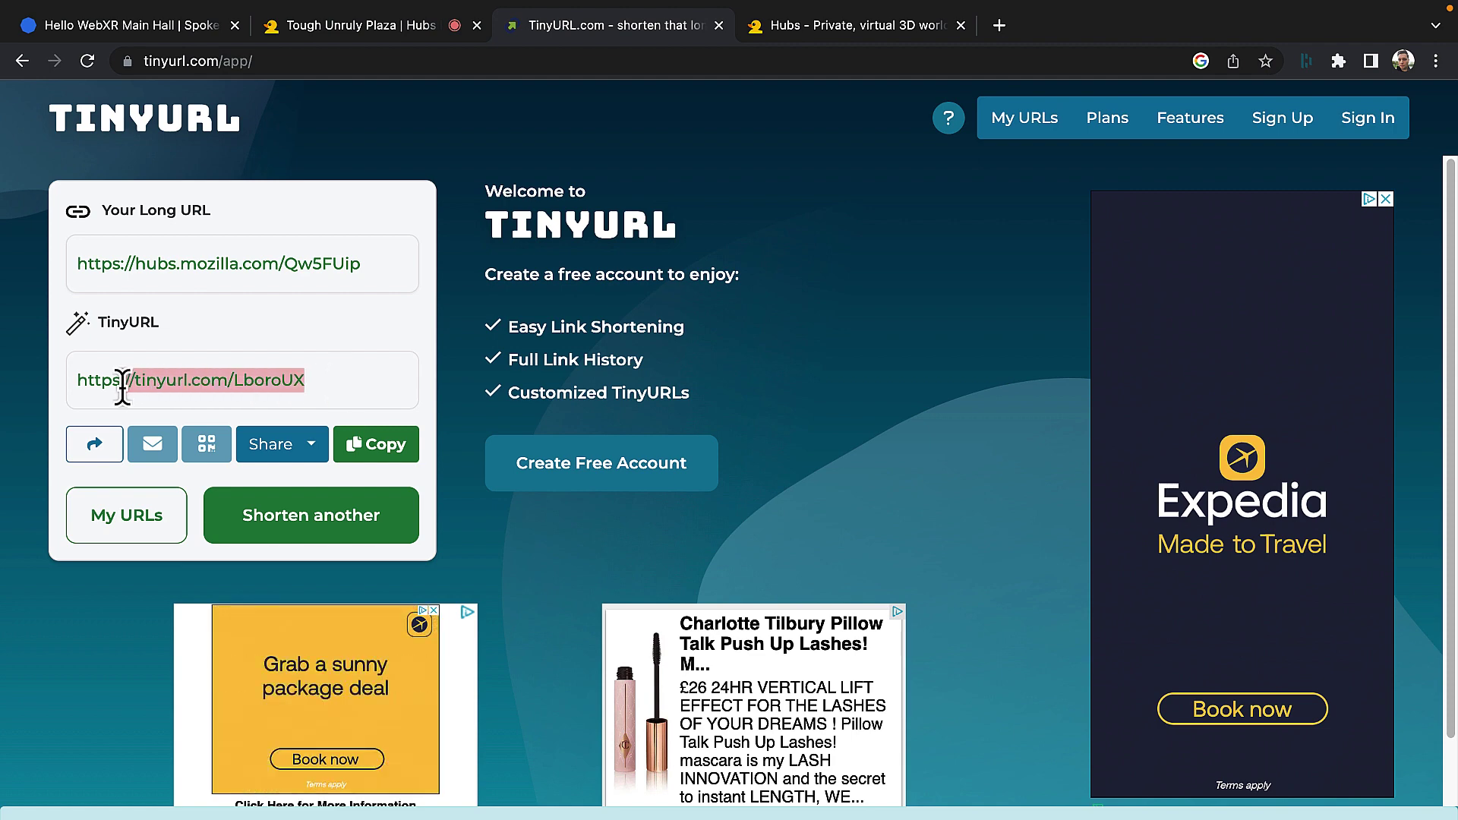
pyautogui.click(202, 379)
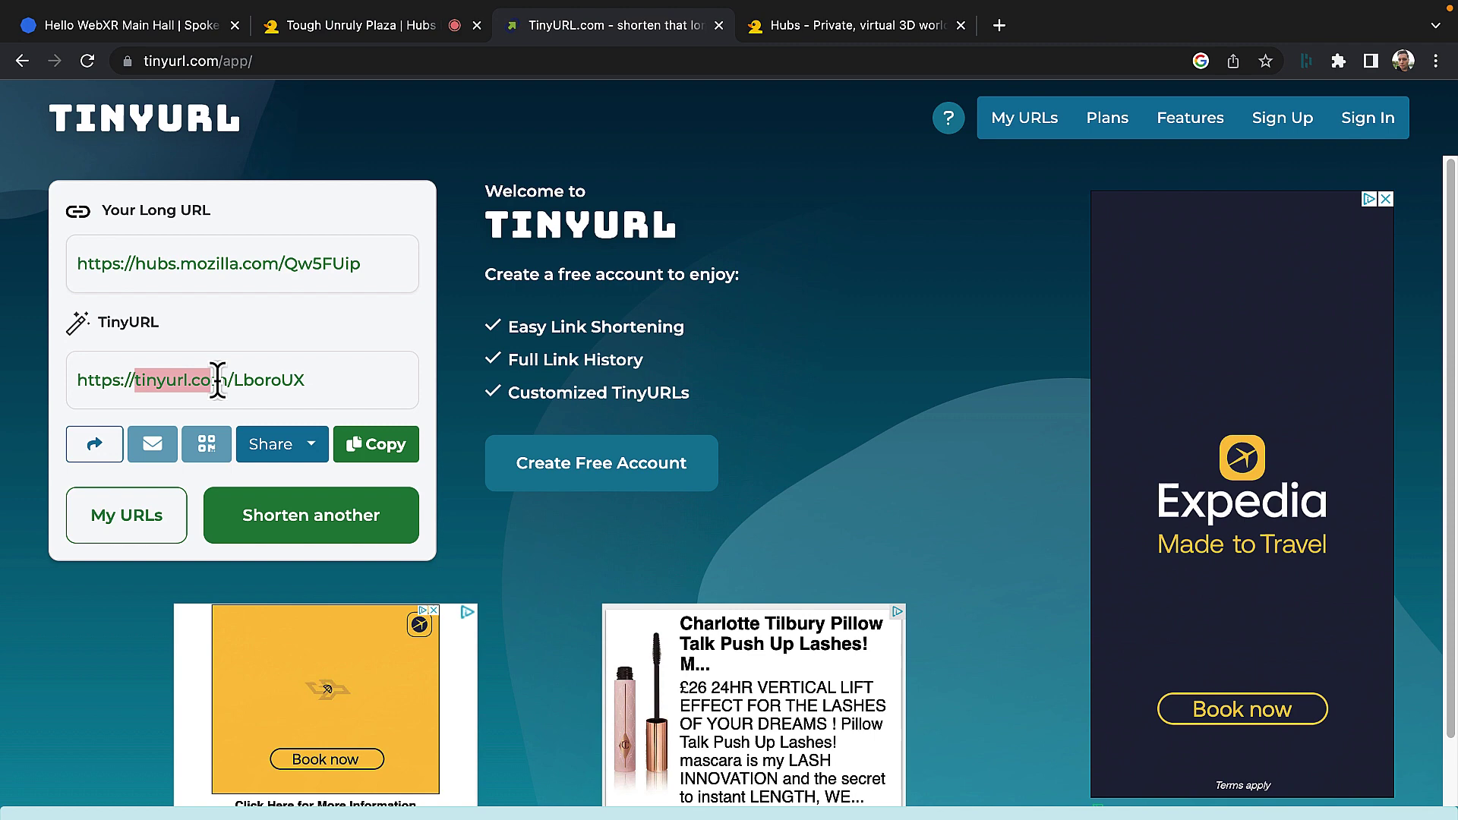
pyautogui.moveTo(336, 377); pyautogui.dragTo(13, 375)
pyautogui.rightClick(161, 379)
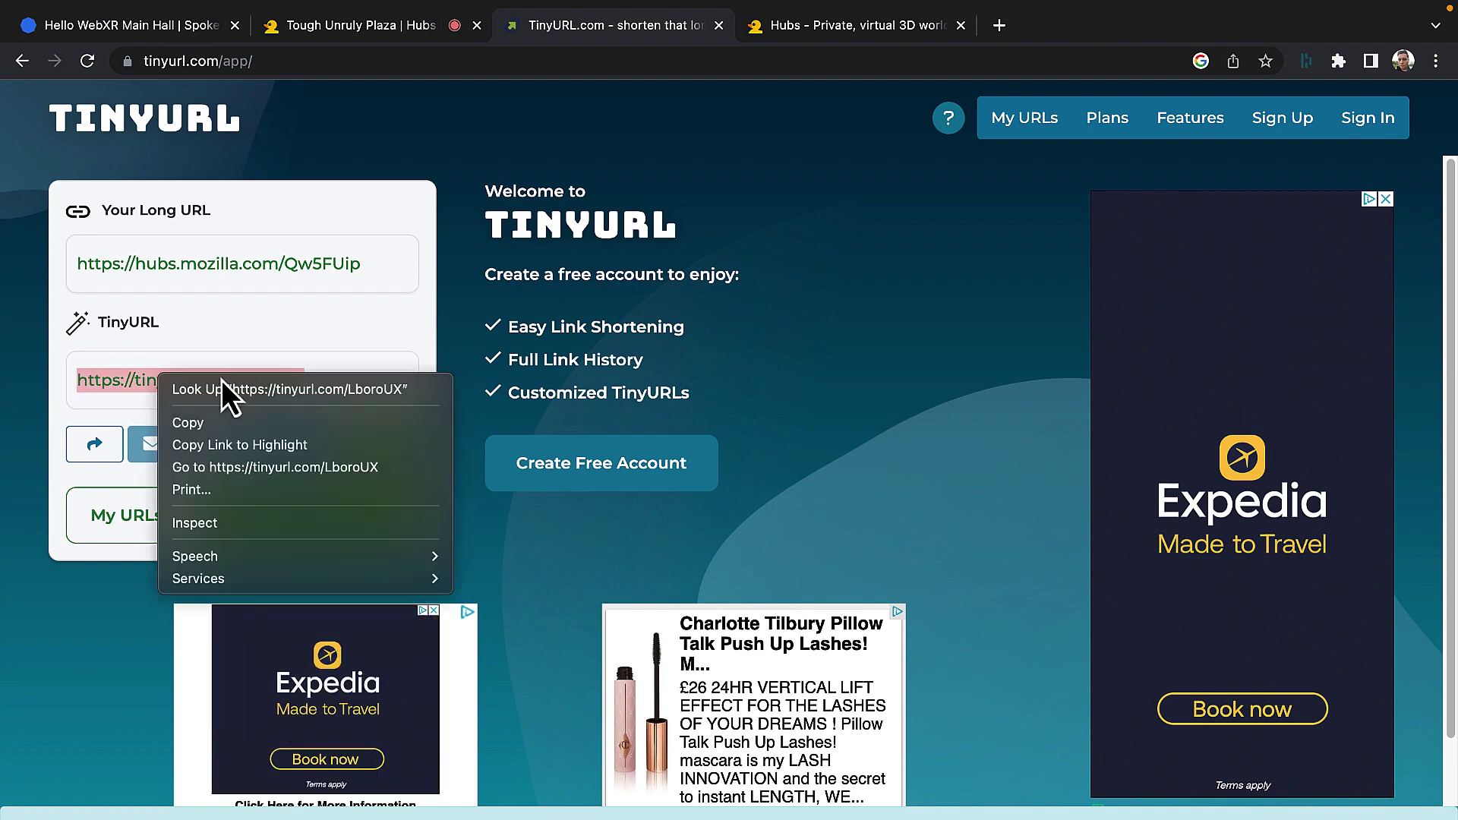
pyautogui.click(268, 424)
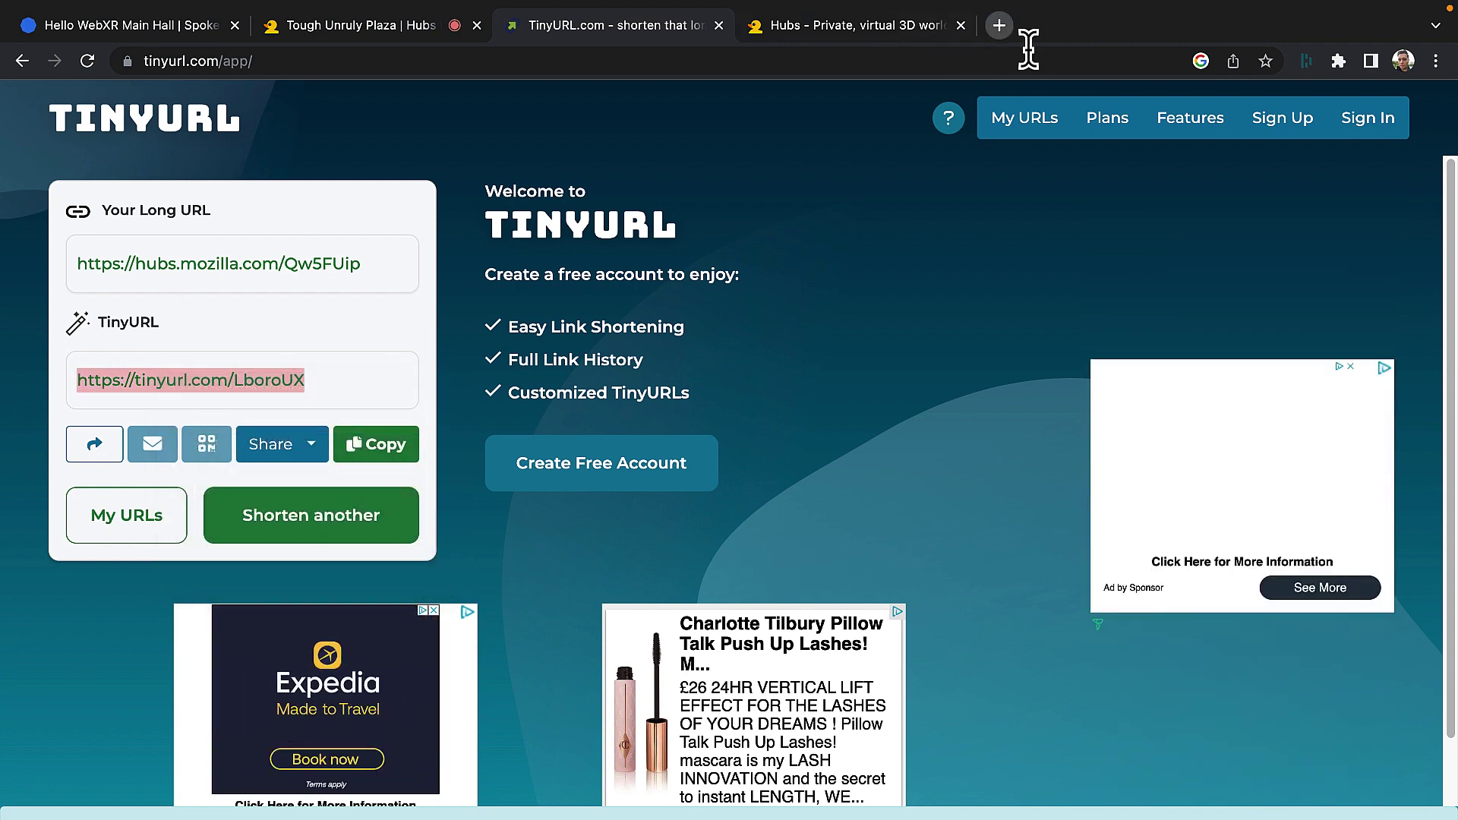
# Paste and load tinyurl.com/LboroUX in a new Chrome tab.
pyautogui.click(999, 25)
pyautogui.rightClick(634, 63)
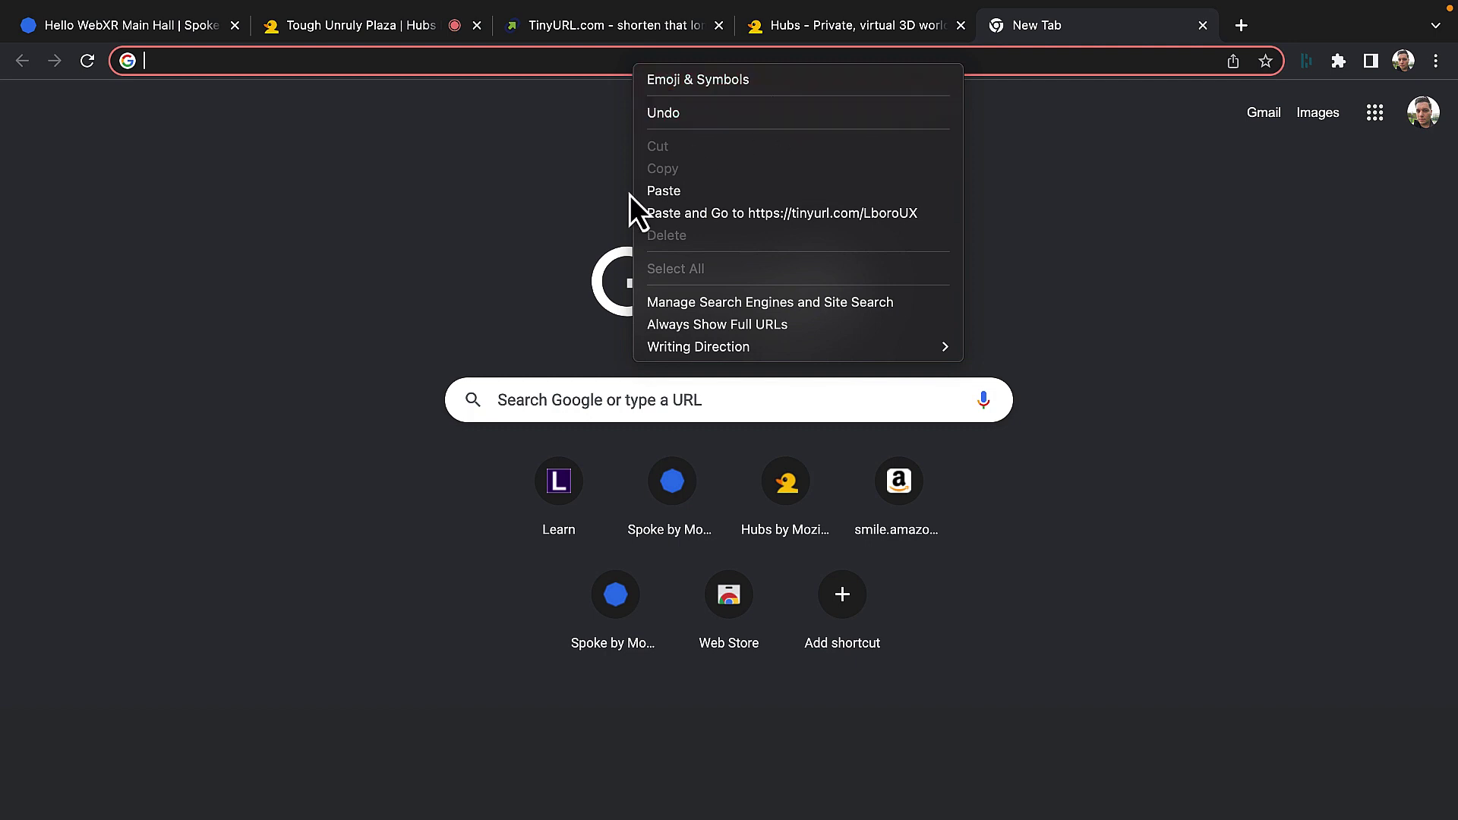
pyautogui.click(846, 194)
pyautogui.press('Return')
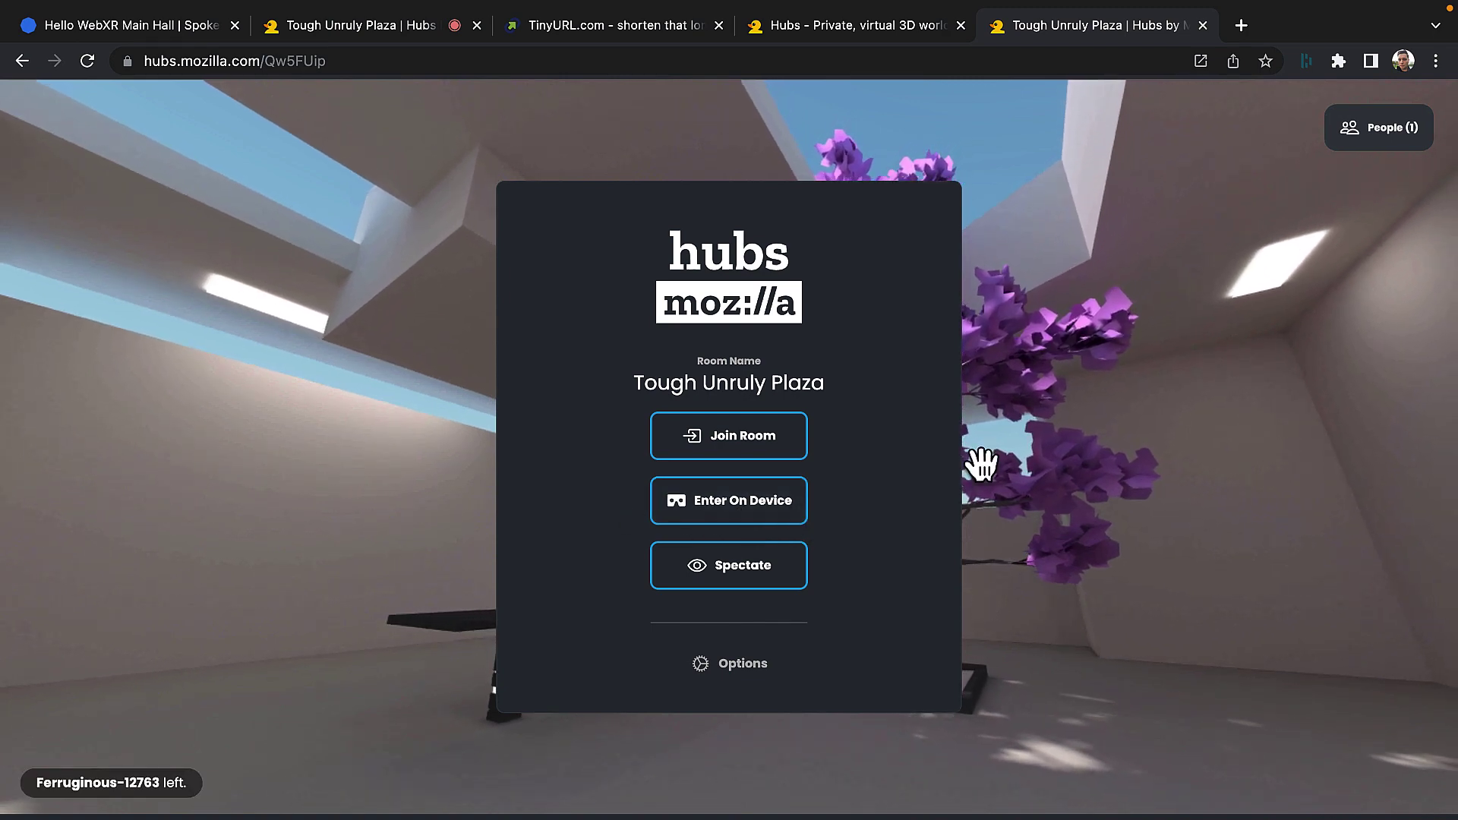
# Join Tough Unruly Plaza, accept the display name and avatar, and enter the plaza.
pyautogui.click(772, 450)
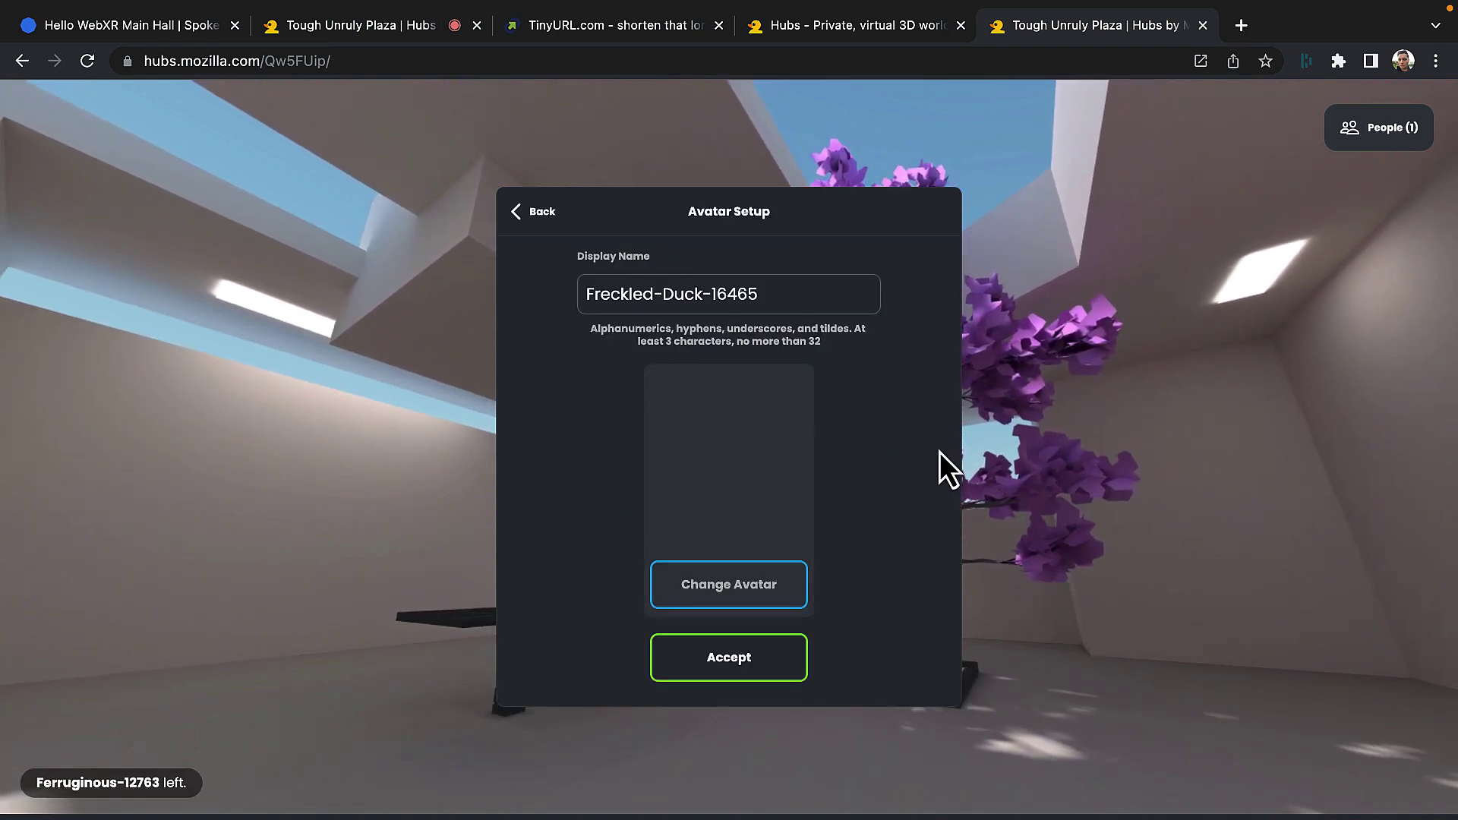
pyautogui.click(718, 672)
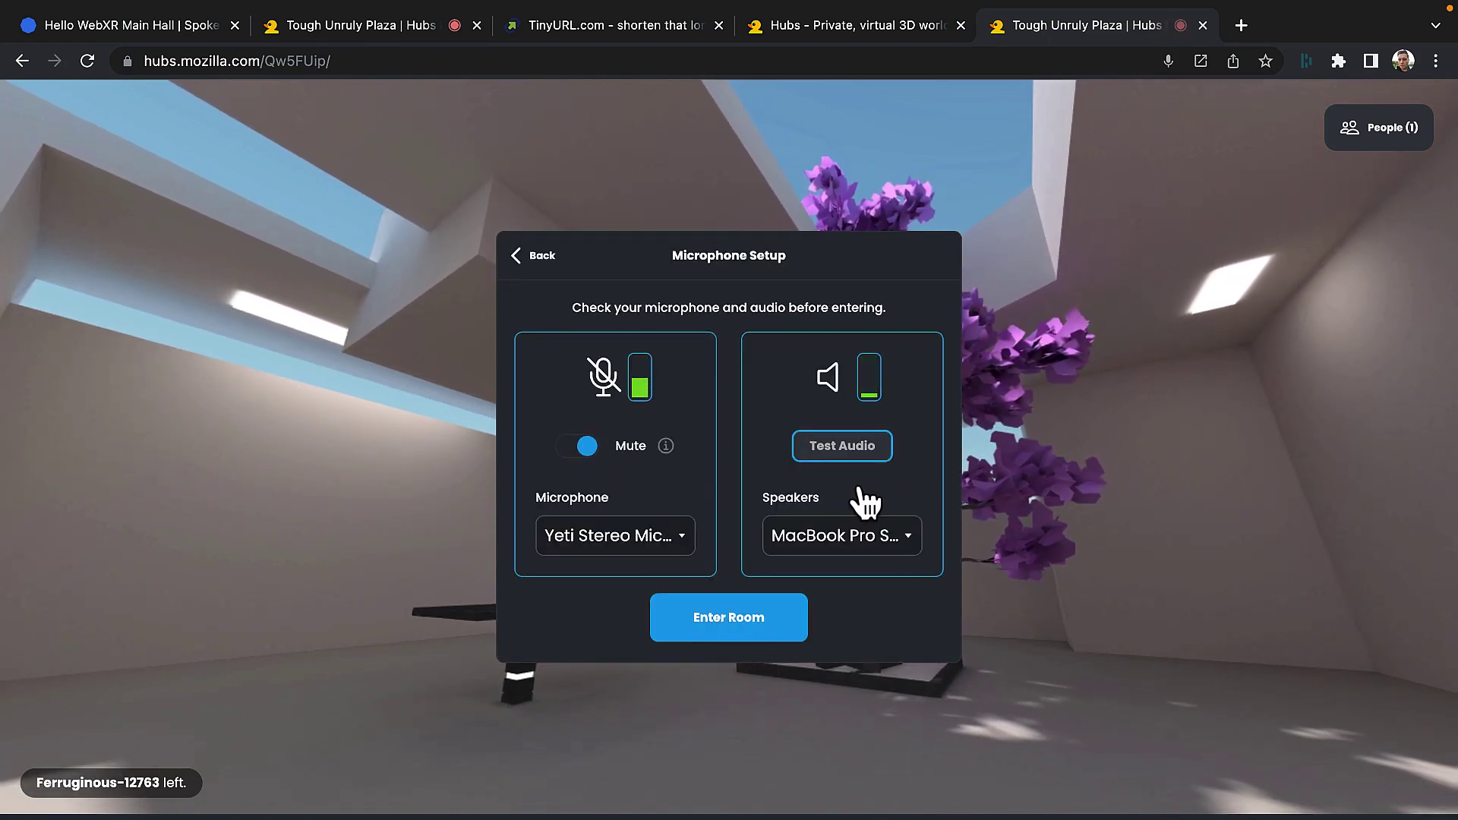
pyautogui.click(735, 625)
pyautogui.moveTo(753, 563)
pyautogui.mouseDown()
pyautogui.moveTo(501, 579)
pyautogui.moveTo(964, 553)
pyautogui.moveTo(830, 484)
pyautogui.moveTo(572, 510)
pyautogui.moveTo(844, 638)
pyautogui.moveTo(843, 505)
pyautogui.moveTo(676, 516)
pyautogui.moveTo(739, 536)
pyautogui.moveTo(718, 537)
pyautogui.mouseUp()
# Turn toward the purple tree and walk closer to it with W.
pyautogui.moveTo(959, 413)
pyautogui.mouseDown()
pyautogui.moveTo(976, 547)
pyautogui.moveTo(872, 465)
pyautogui.moveTo(889, 593)
pyautogui.moveTo(901, 590)
pyautogui.mouseUp()
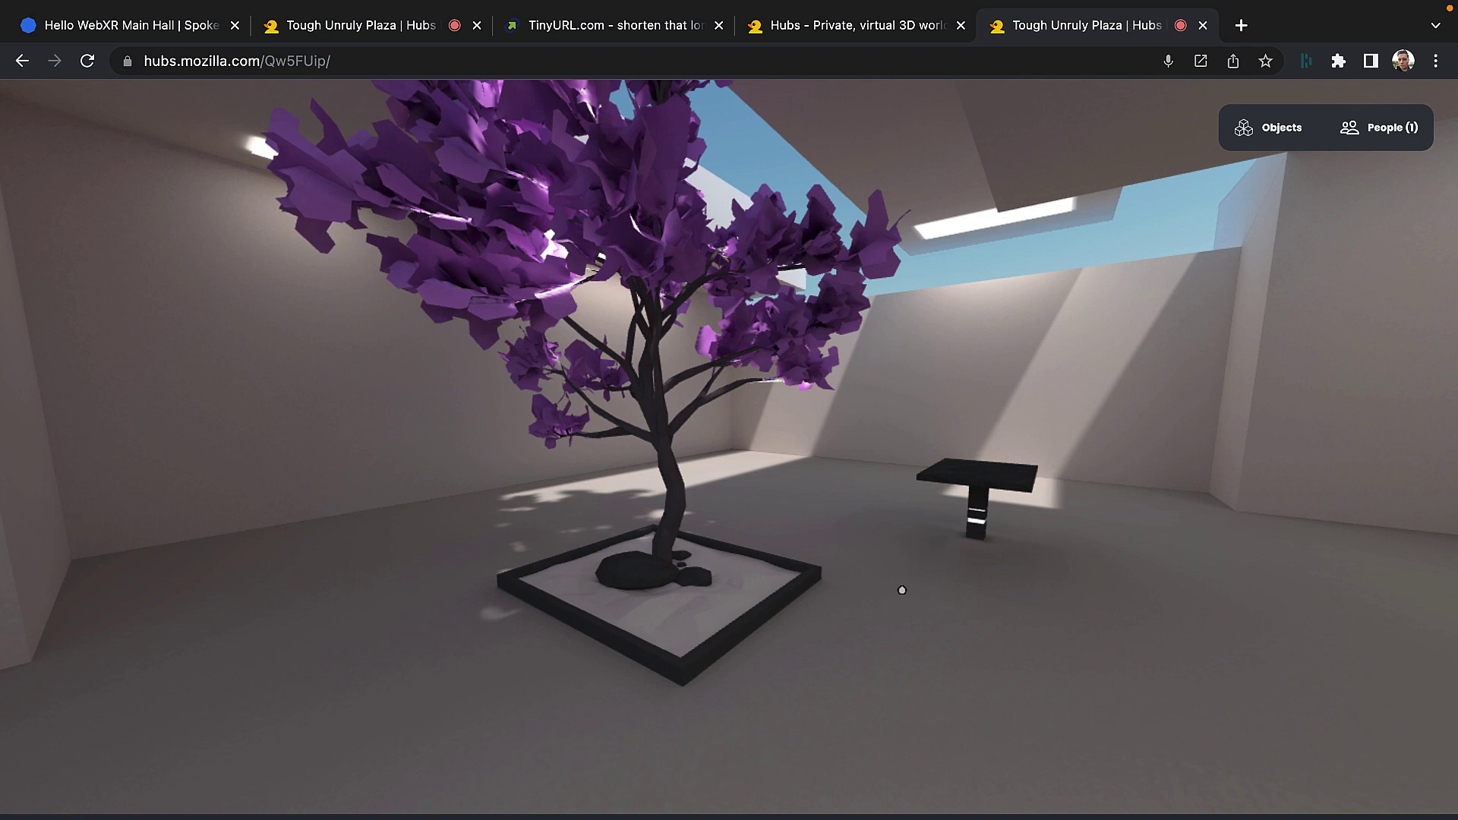
pyautogui.press('w')
pyautogui.moveTo(902, 587); pyautogui.dragTo(936, 558)
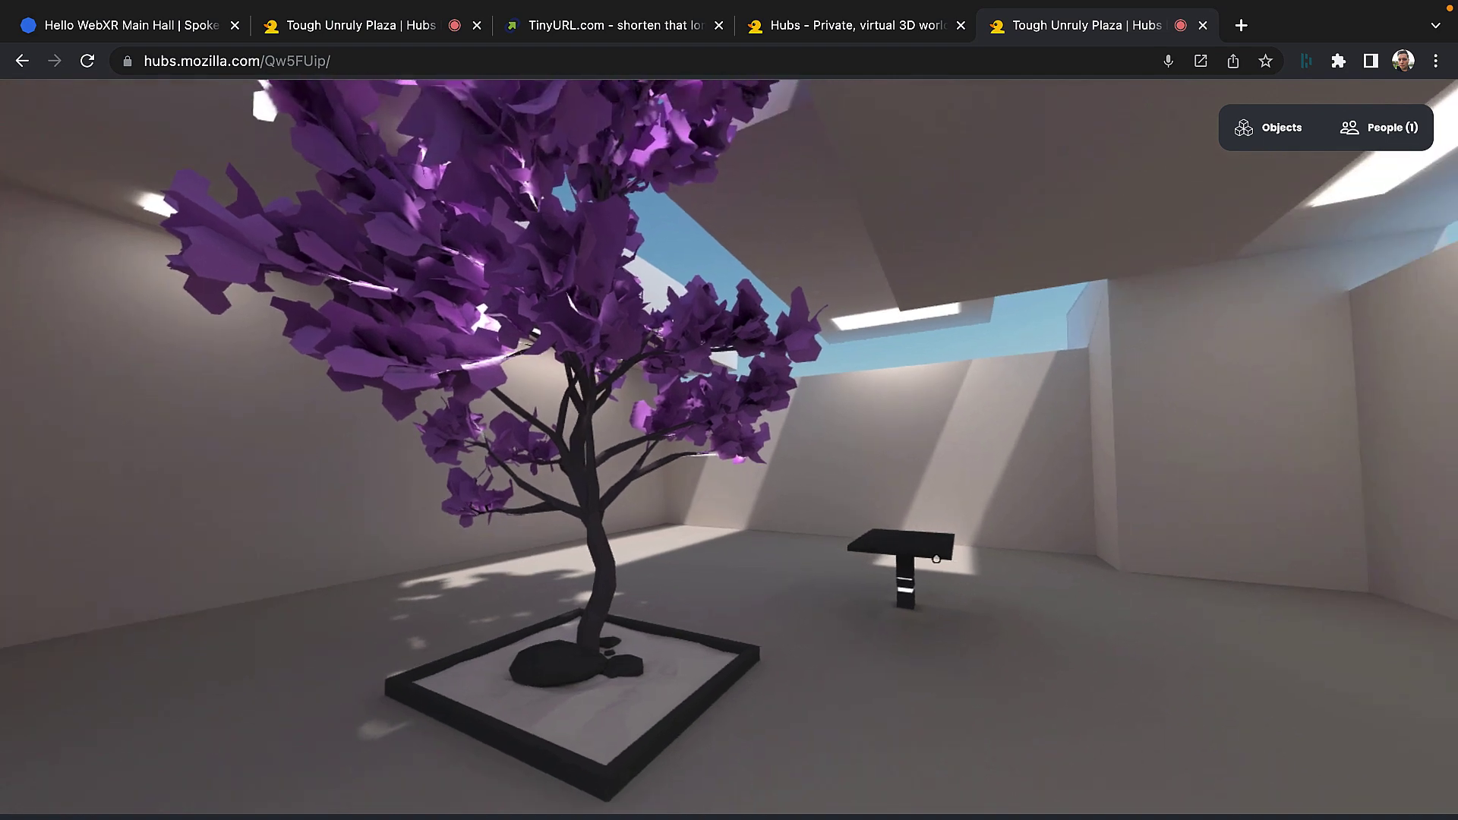
pyautogui.moveTo(936, 558)
pyautogui.mouseDown()
pyautogui.moveTo(999, 560)
pyautogui.moveTo(937, 567)
pyautogui.mouseUp()
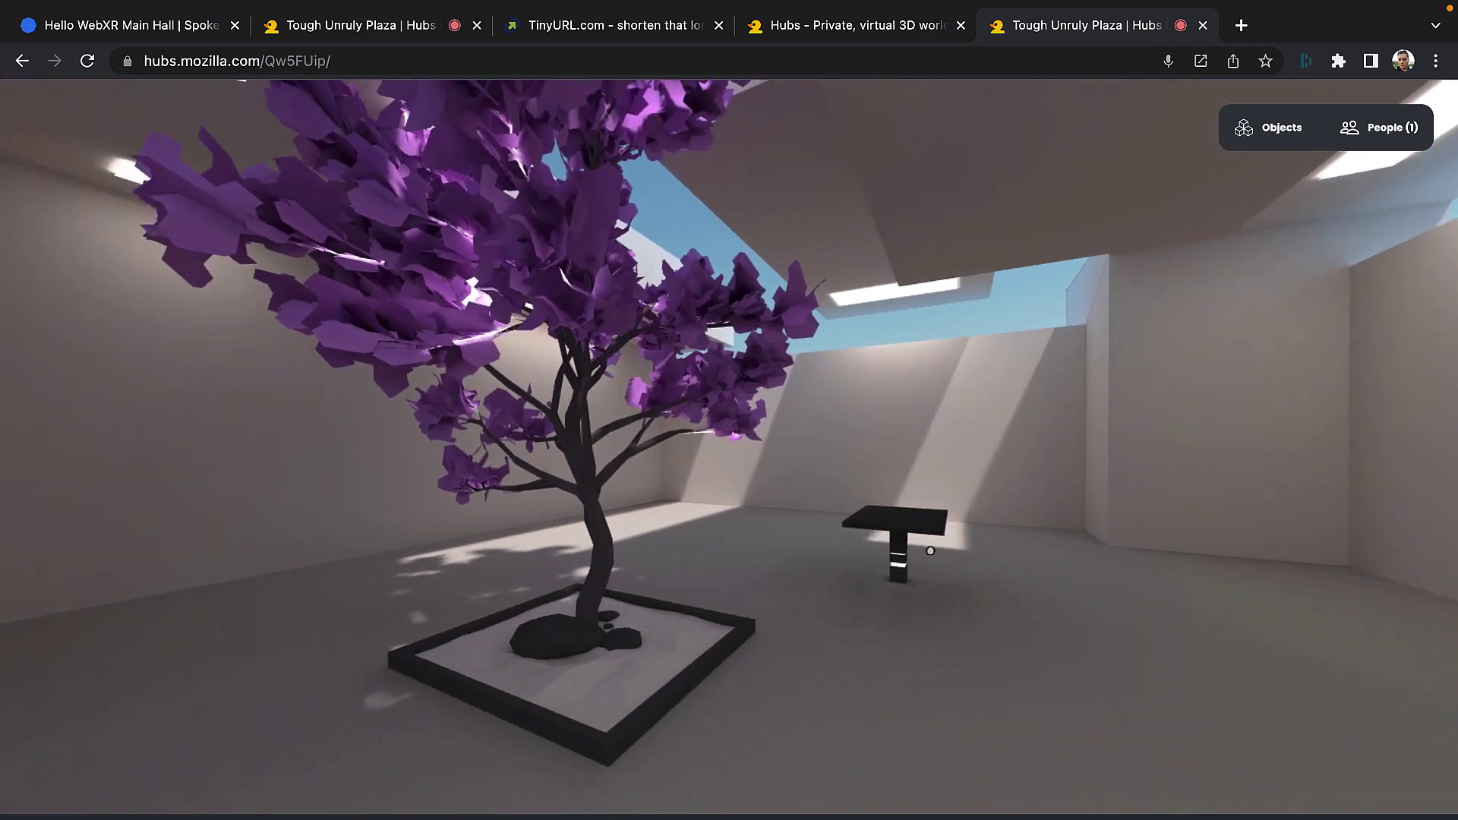